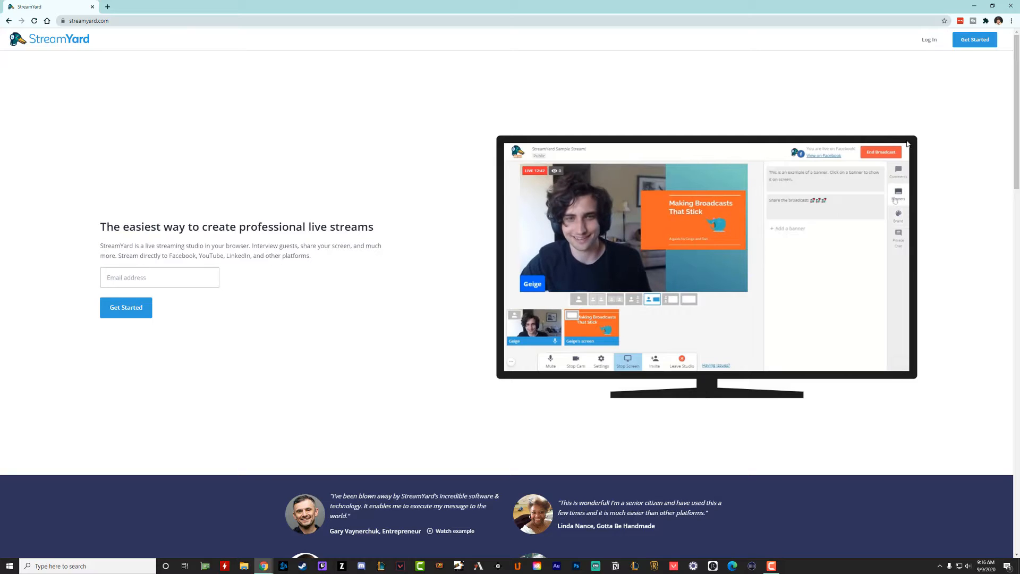
# - Log in, open the streaming destinations and start connecting a YouTube channel as a new destination
pyautogui.click(929, 40)
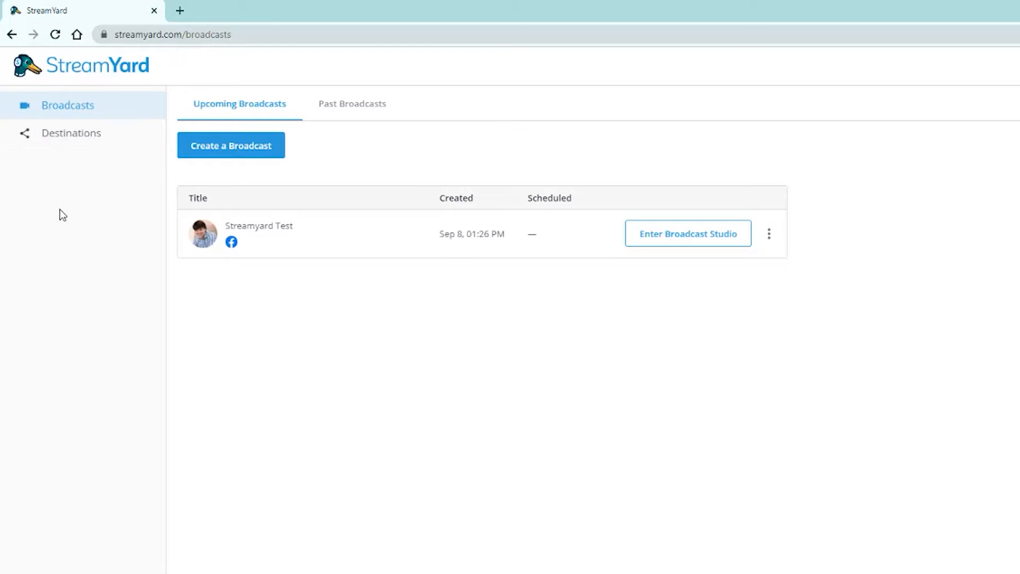
pyautogui.click(65, 140)
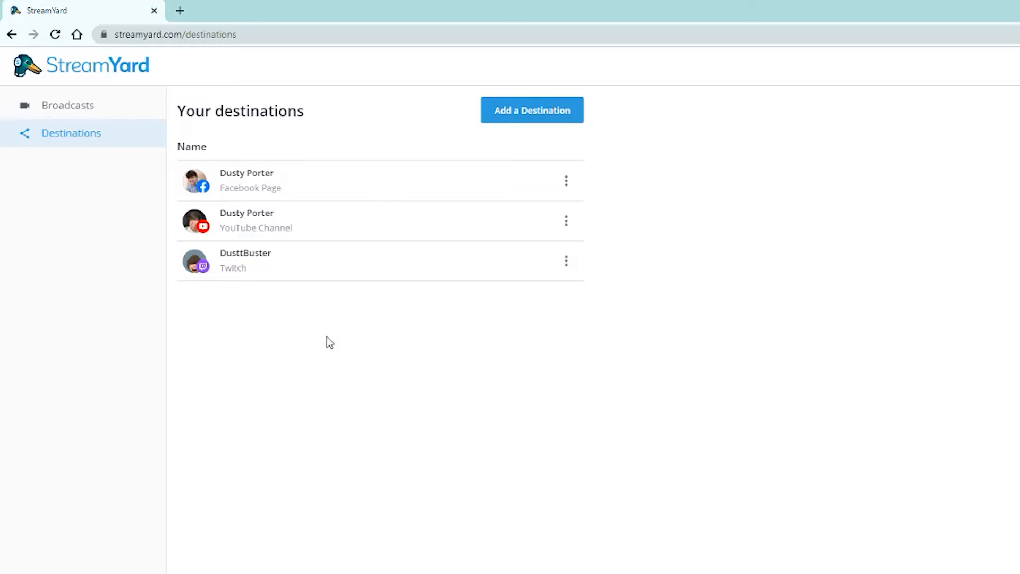
pyautogui.click(514, 118)
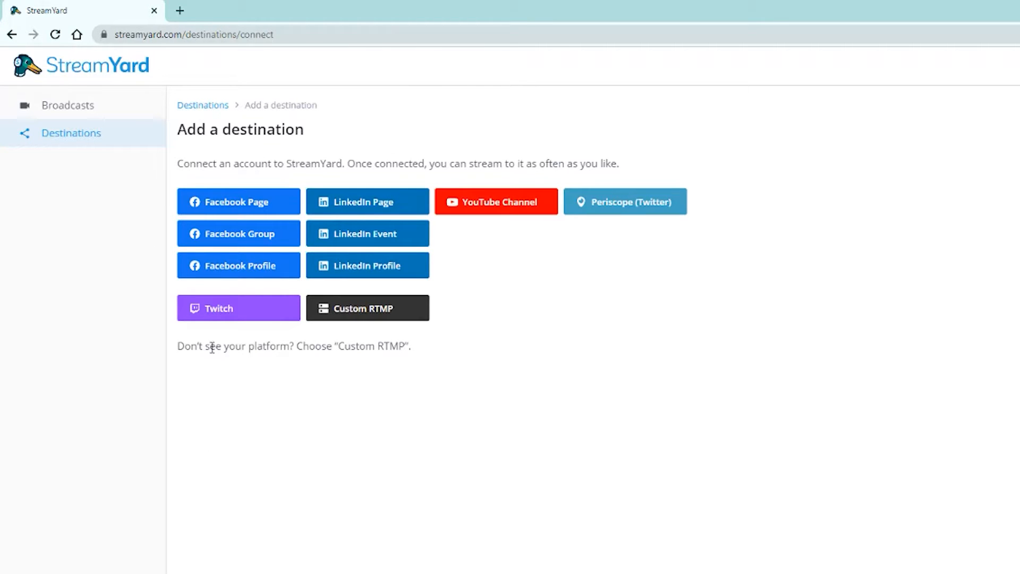
pyautogui.click(496, 213)
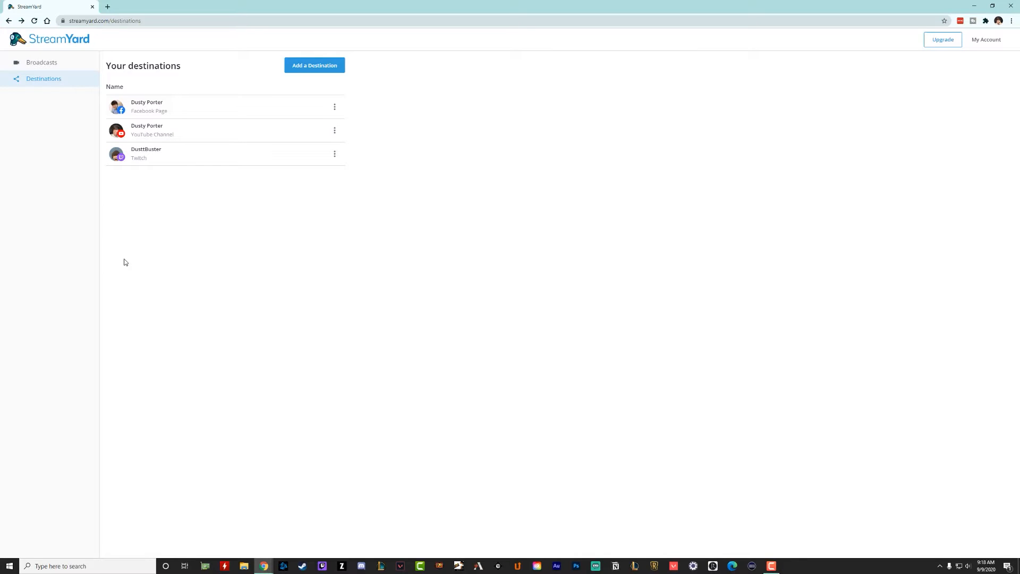
# - View the setup form for adding a custom RTMP destination and return to the destinations list
pyautogui.click(327, 66)
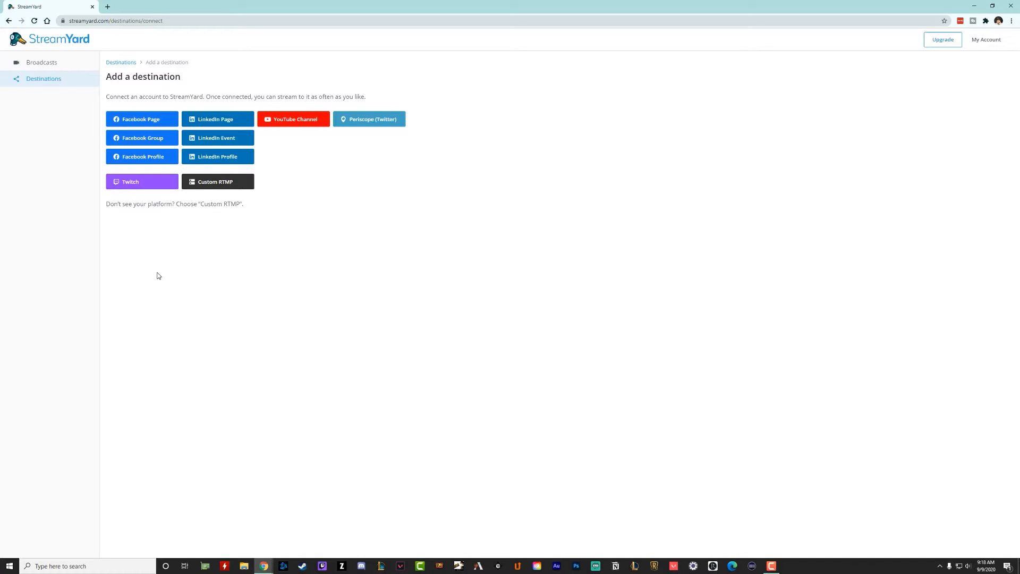
pyautogui.click(241, 187)
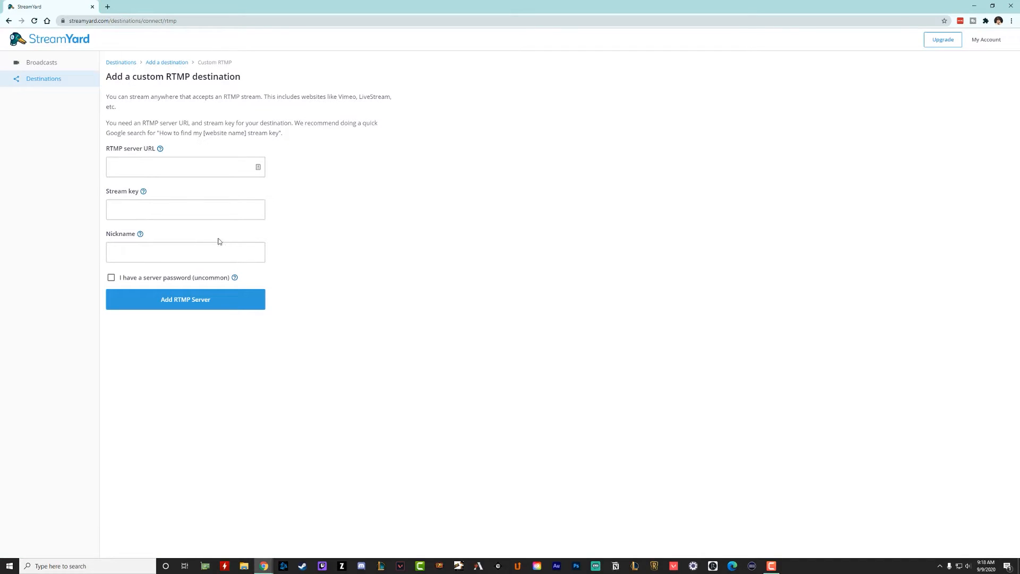
pyautogui.click(35, 83)
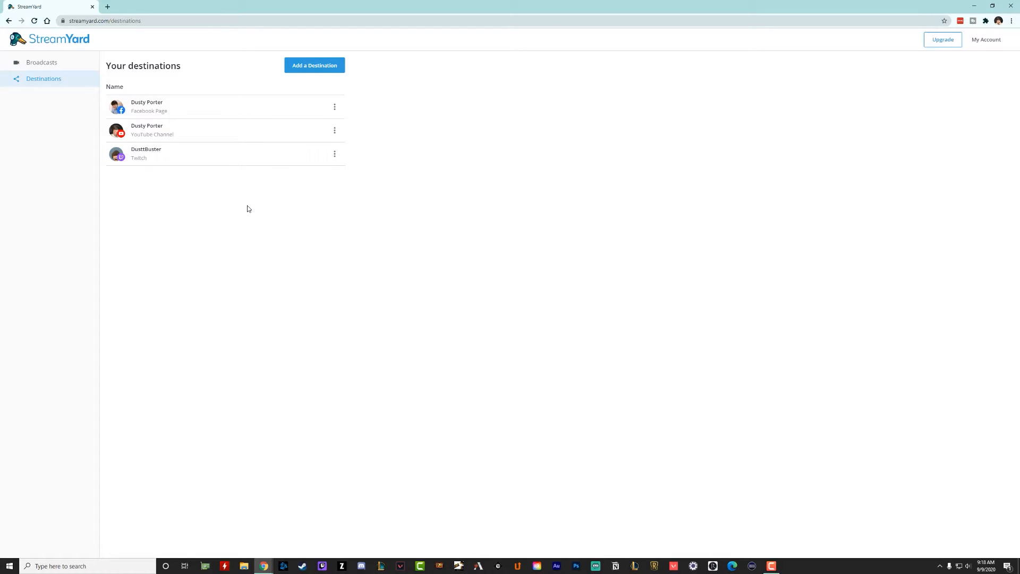
# - Review the available upgrade plans from the broadcasts page and return to the upcoming broadcasts
pyautogui.click(41, 65)
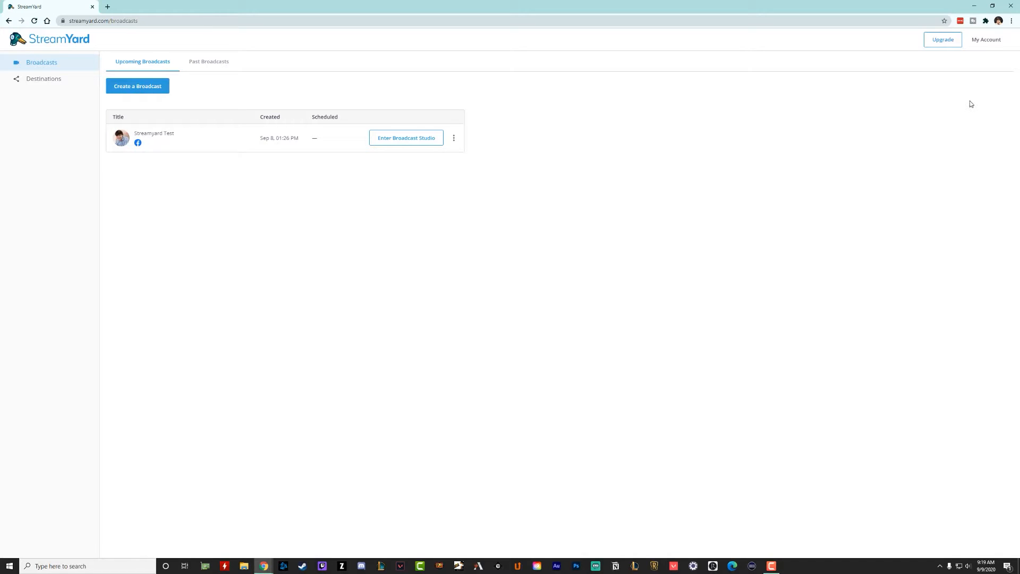
pyautogui.click(950, 41)
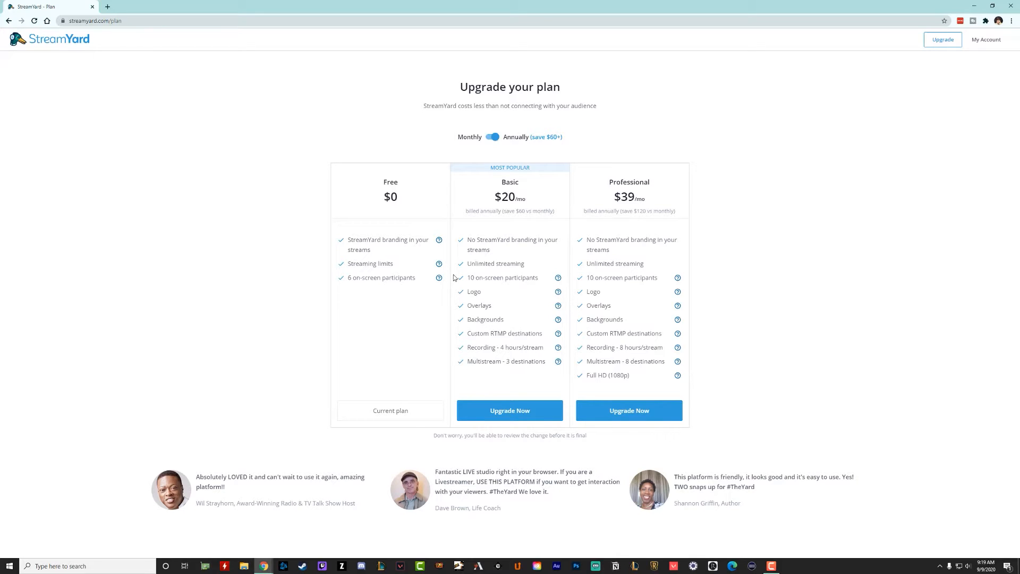
pyautogui.click(69, 44)
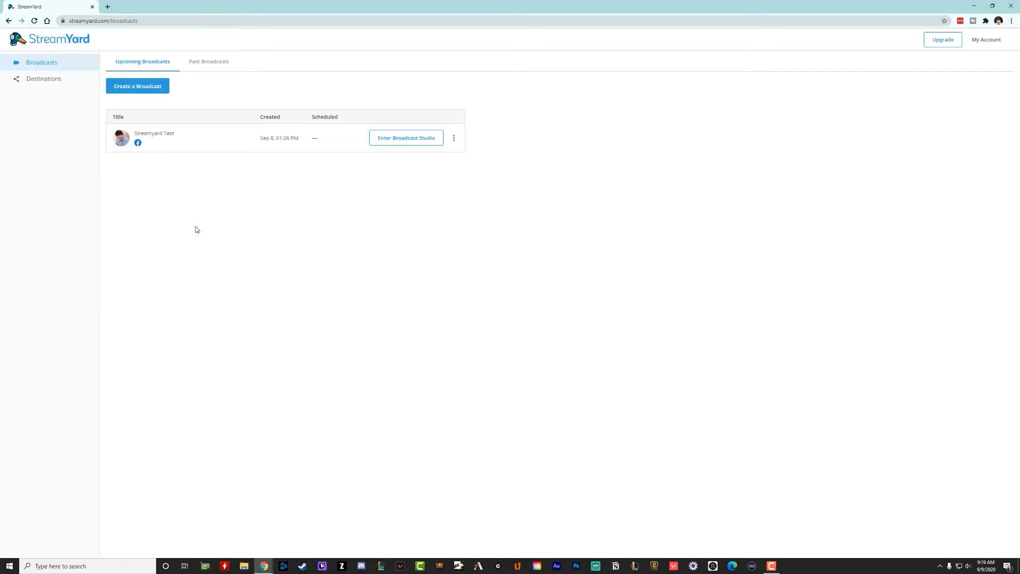
# - Start creating a broadcast with only the Facebook page selected as its destination
pyautogui.click(143, 92)
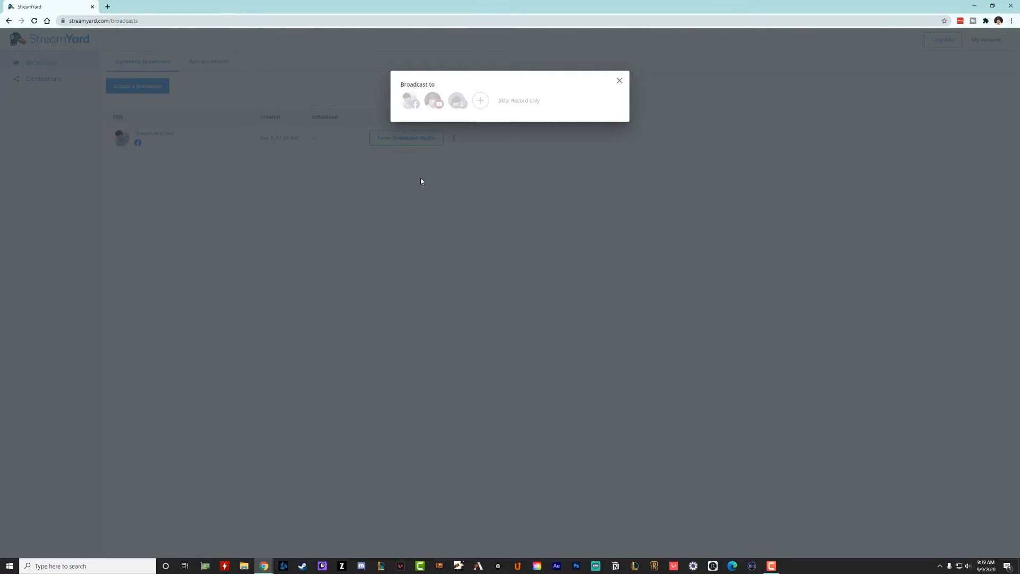
pyautogui.click(410, 100)
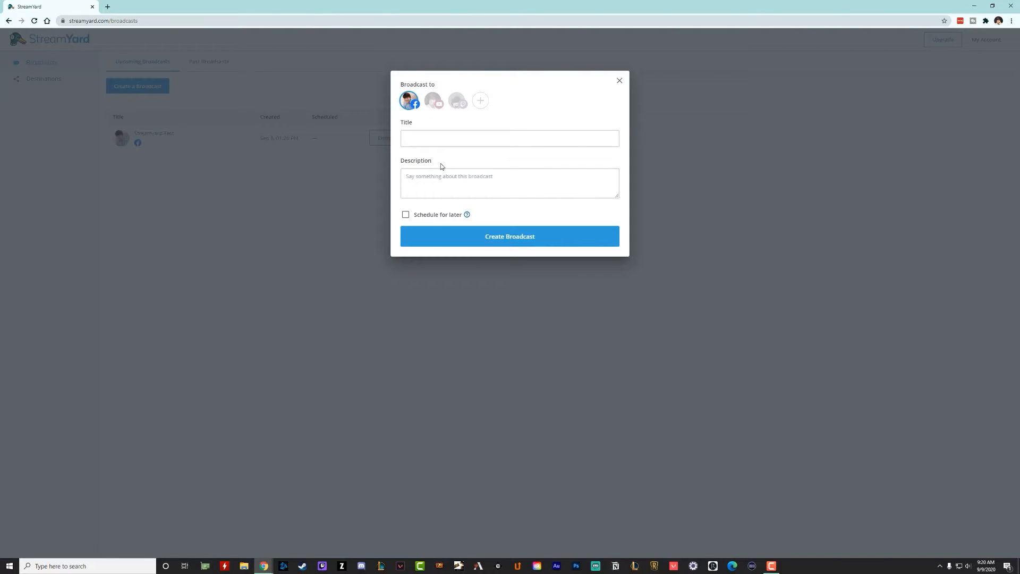
pyautogui.click(432, 101)
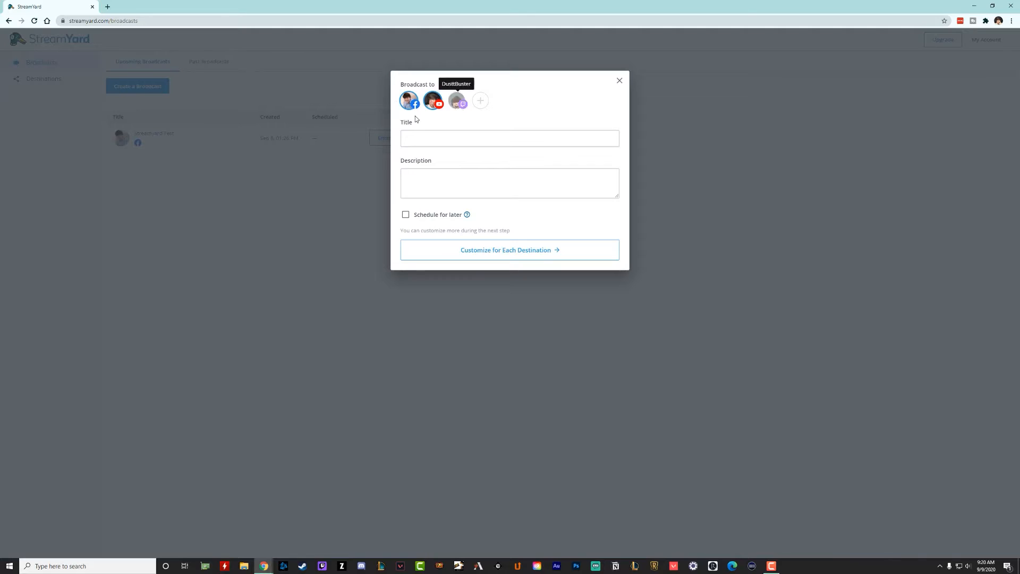
pyautogui.click(432, 100)
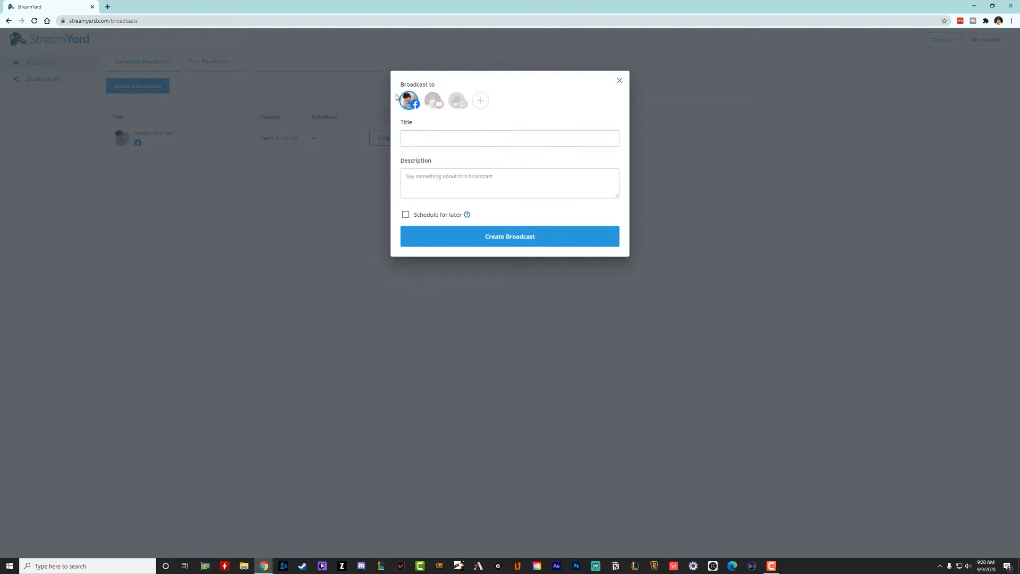
# - Title the broadcast "Fun Stream Title Here" and describe it as "Funny and Clever Description goes here."
pyautogui.click(441, 144)
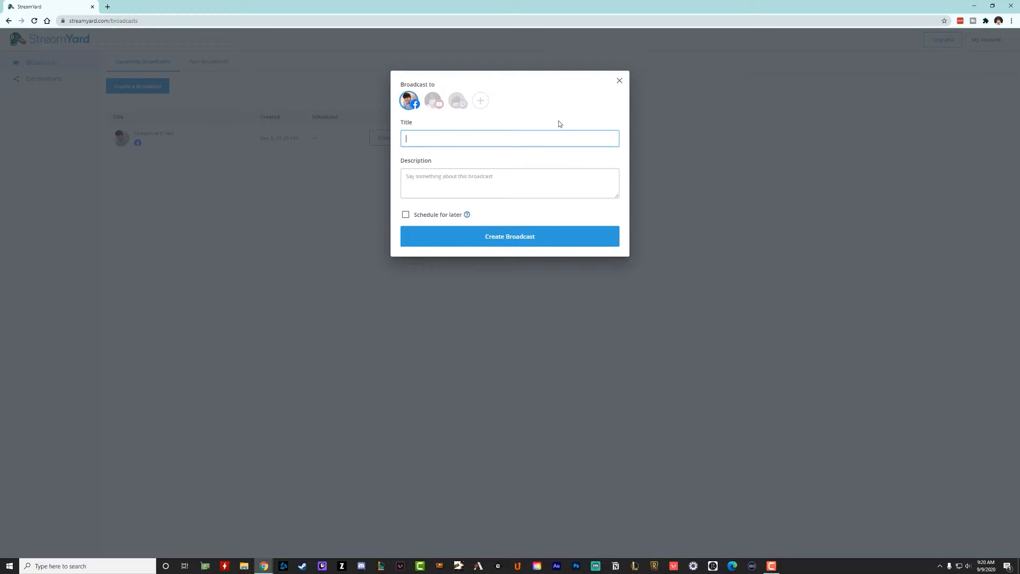
pyautogui.write('Fun Stream Title Here')
pyautogui.press('Tab')
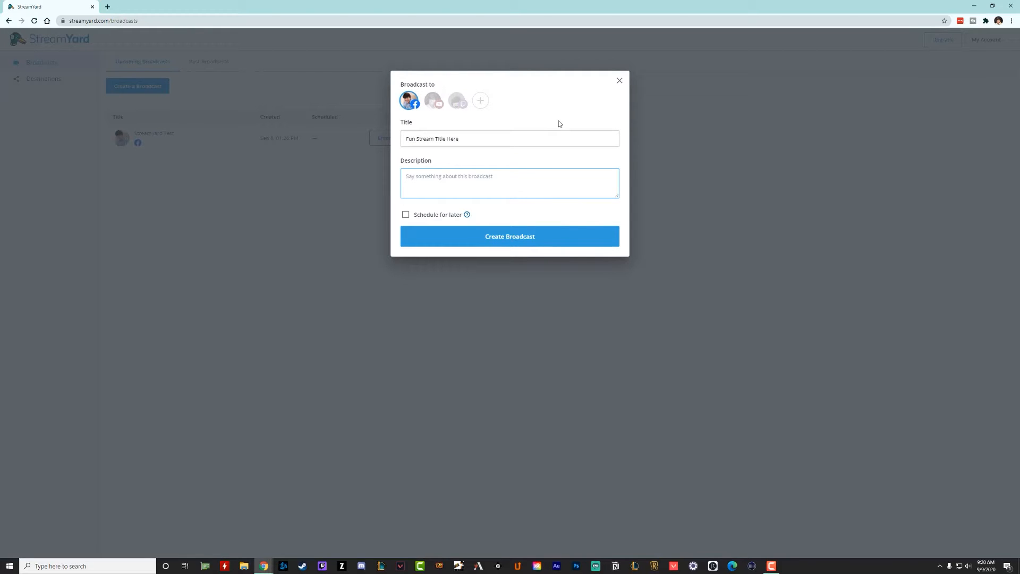
pyautogui.write('Funny and Clever Description goes here.')
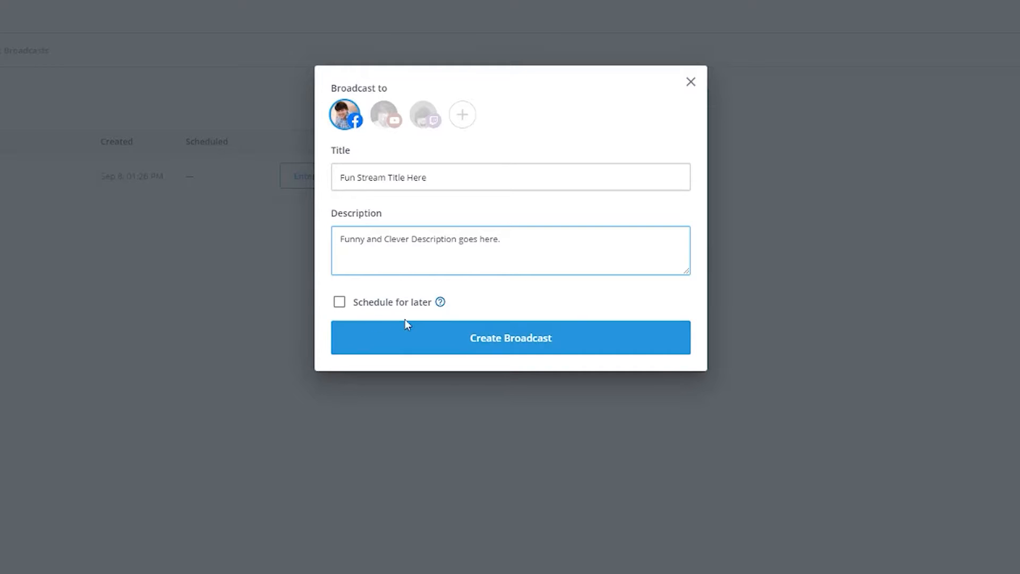
# - Check the schedule-for-later options, leave scheduling off and create the broadcast
pyautogui.moveTo(440, 310)
pyautogui.click(391, 310)
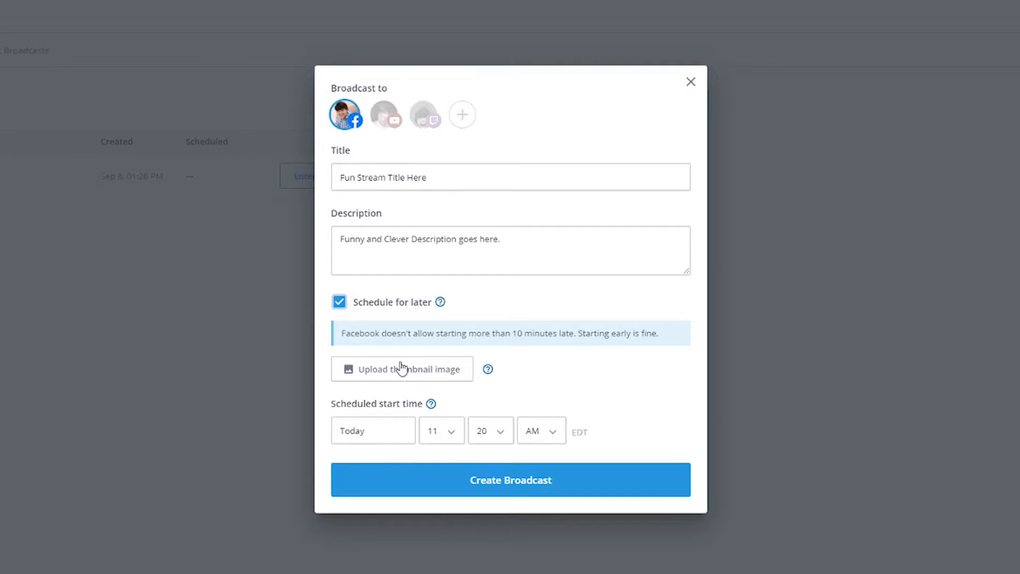
pyautogui.click(340, 302)
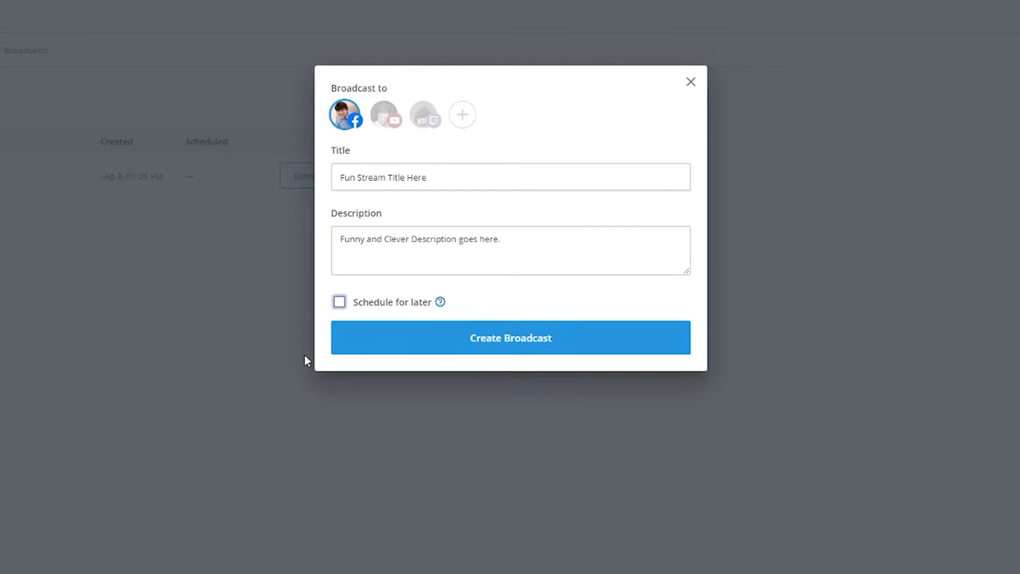
pyautogui.click(483, 344)
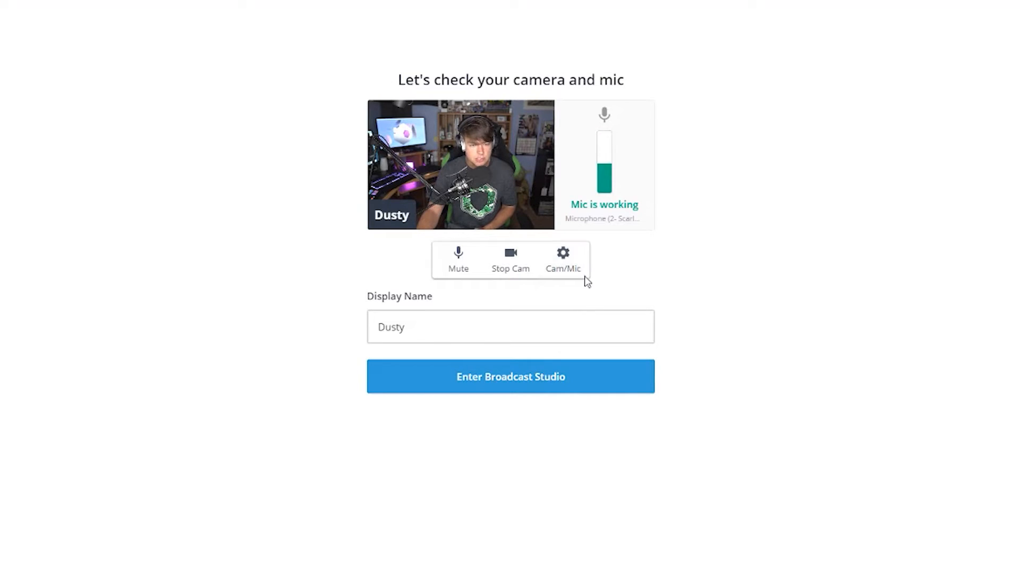
# - Review the available cameras and the advanced camera resolution options in the camera and mic settings
pyautogui.click(565, 243)
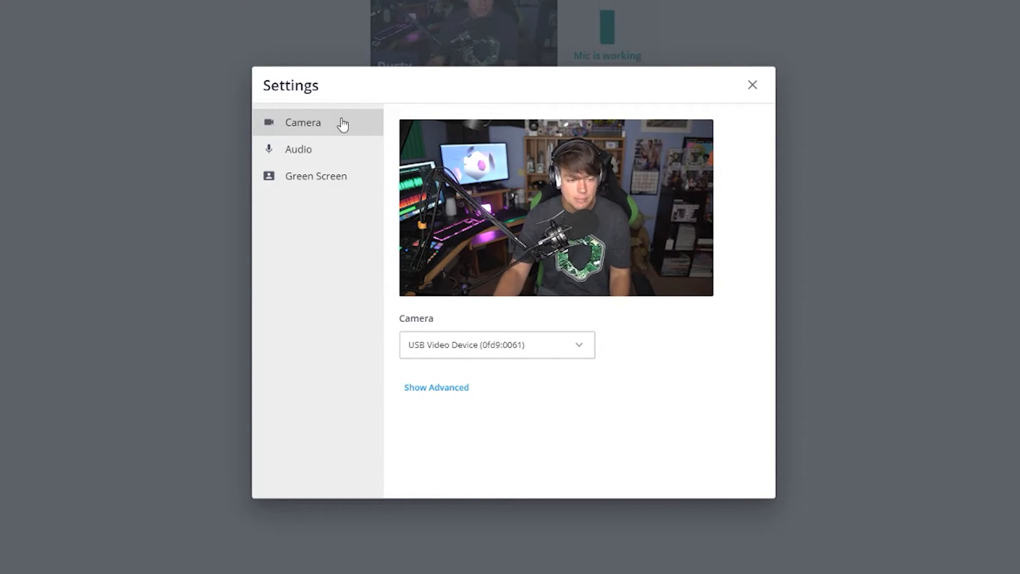
pyautogui.click(571, 351)
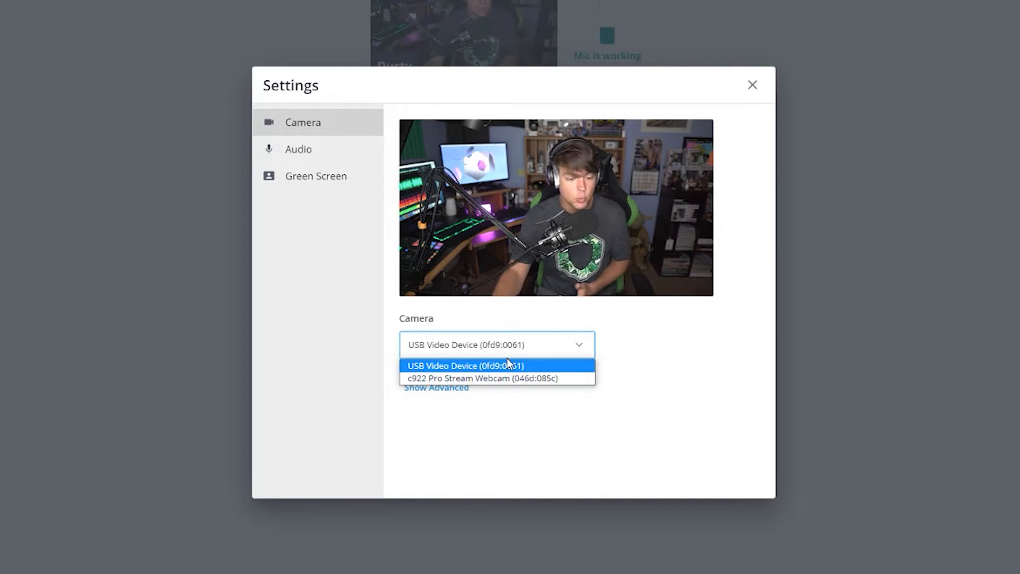
pyautogui.click(676, 364)
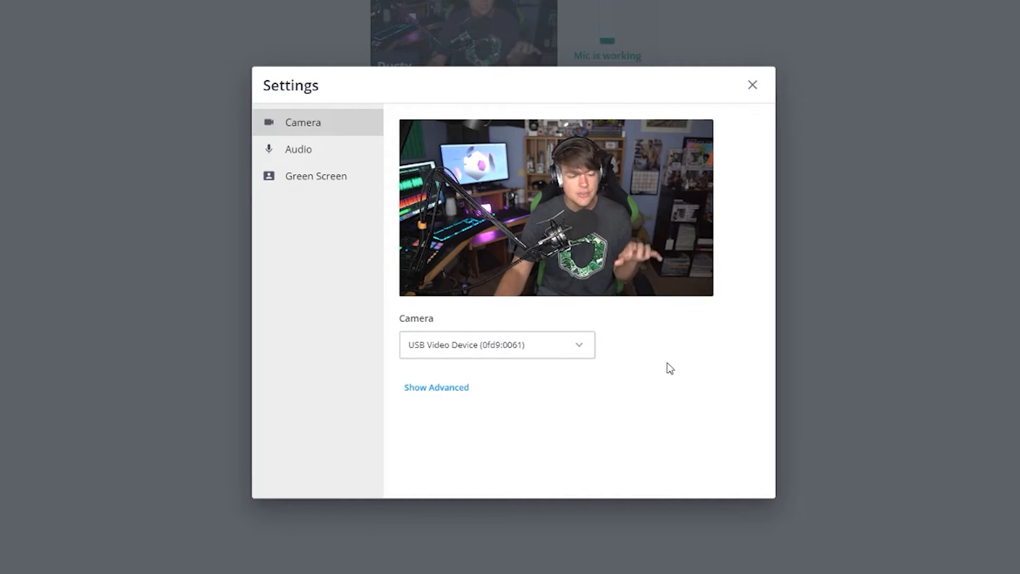
pyautogui.click(454, 390)
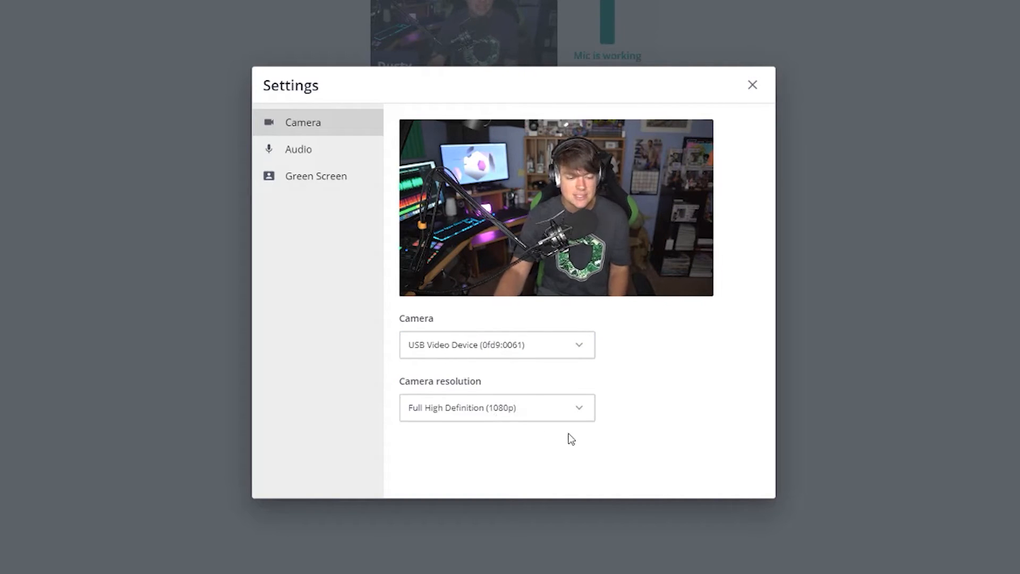
pyautogui.click(554, 412)
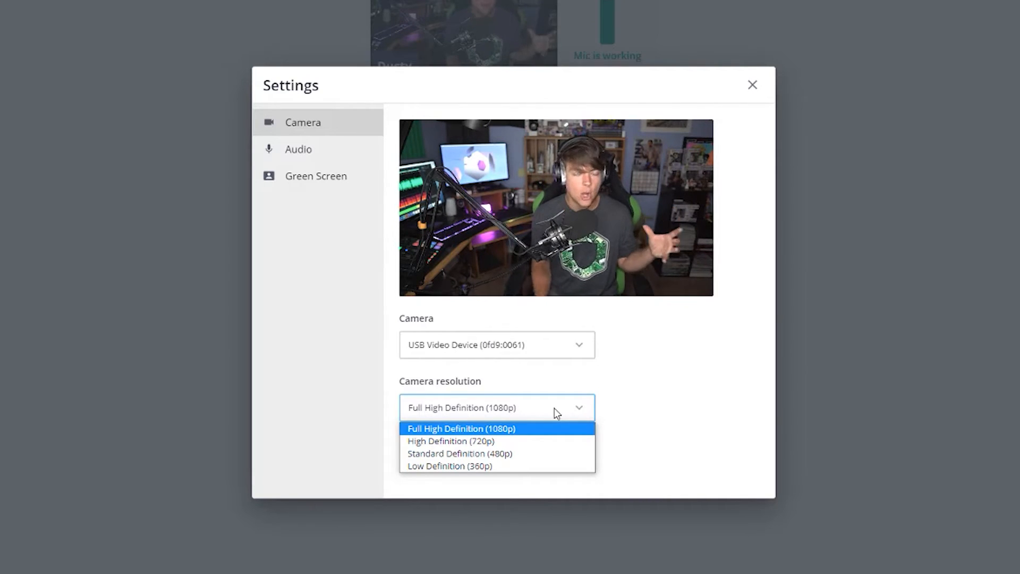
pyautogui.click(687, 395)
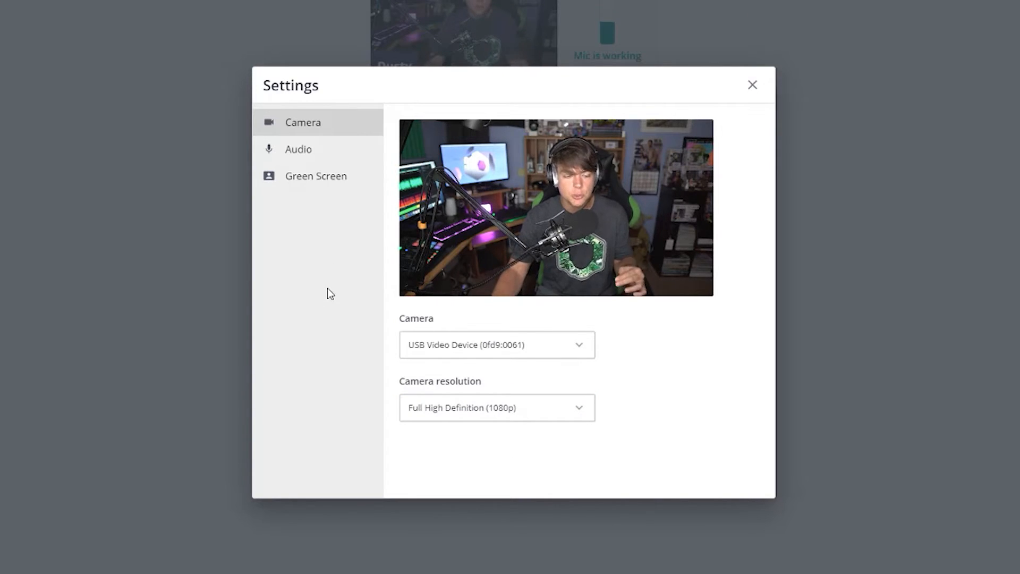
# - Review the available microphones in the audio settings, keeping the Scarlett Solo USB microphone
pyautogui.click(308, 151)
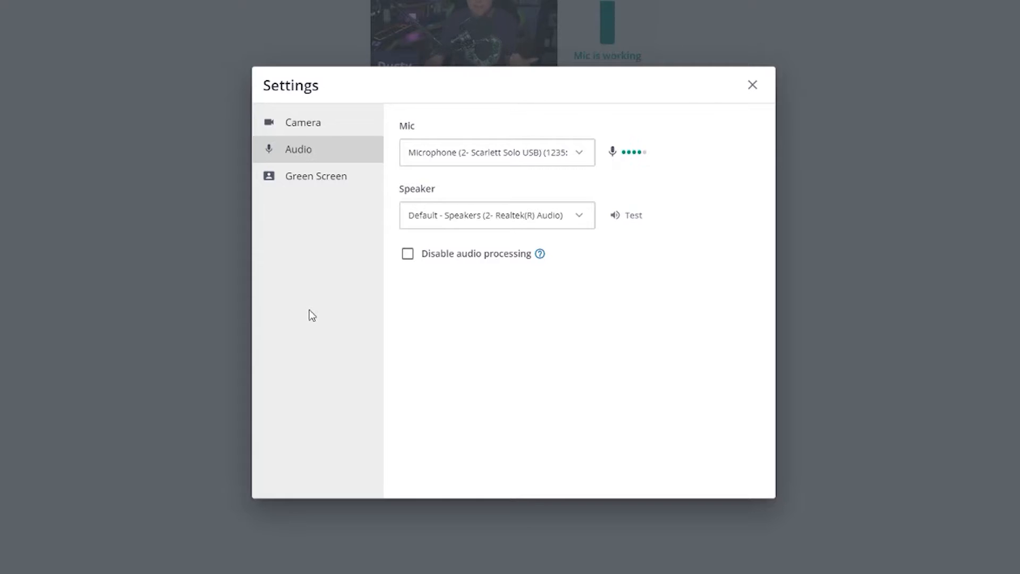
pyautogui.click(530, 155)
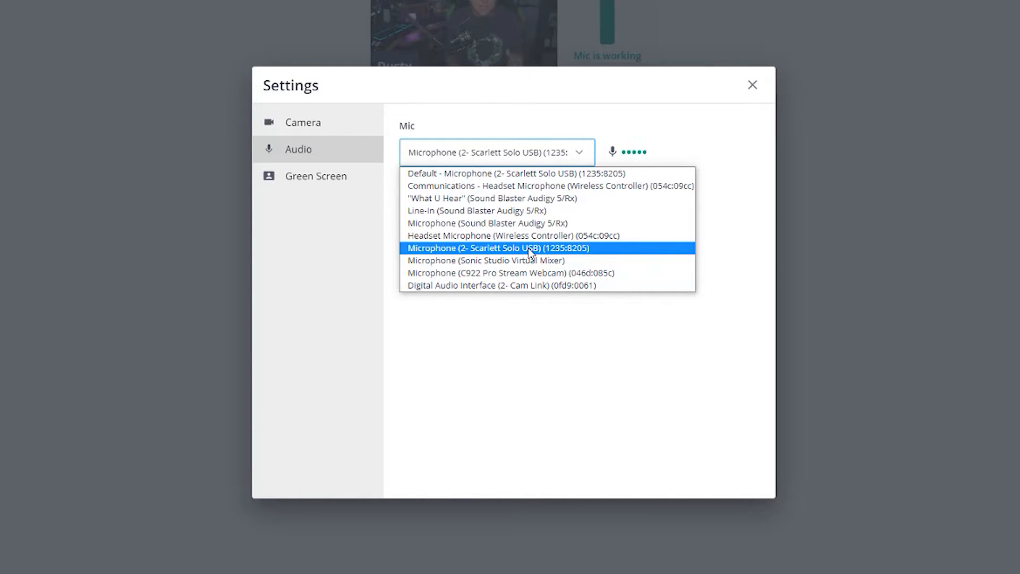
pyautogui.click(693, 145)
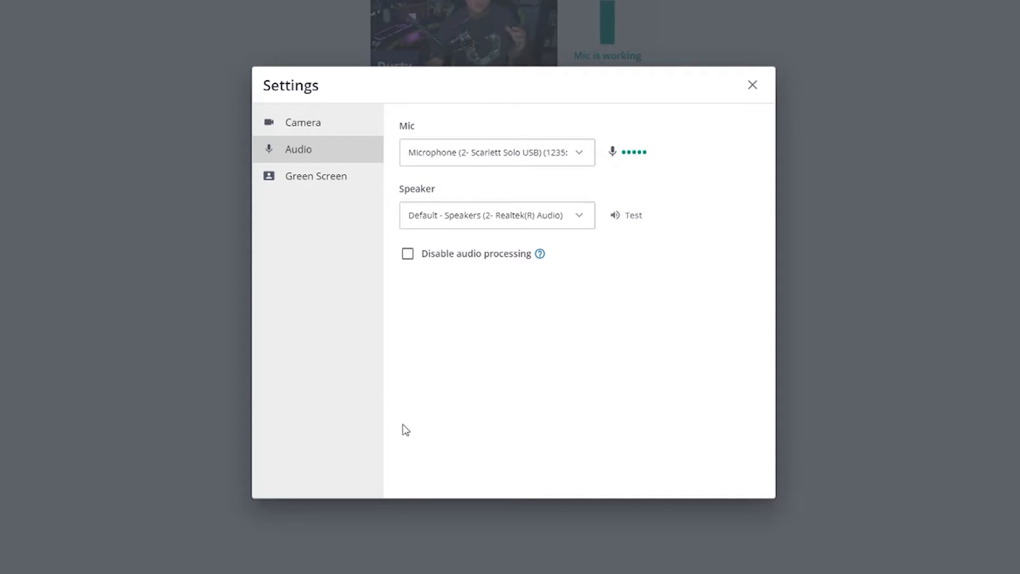
# - View the green screen virtual background options, return to the camera settings and close the settings
pyautogui.click(322, 183)
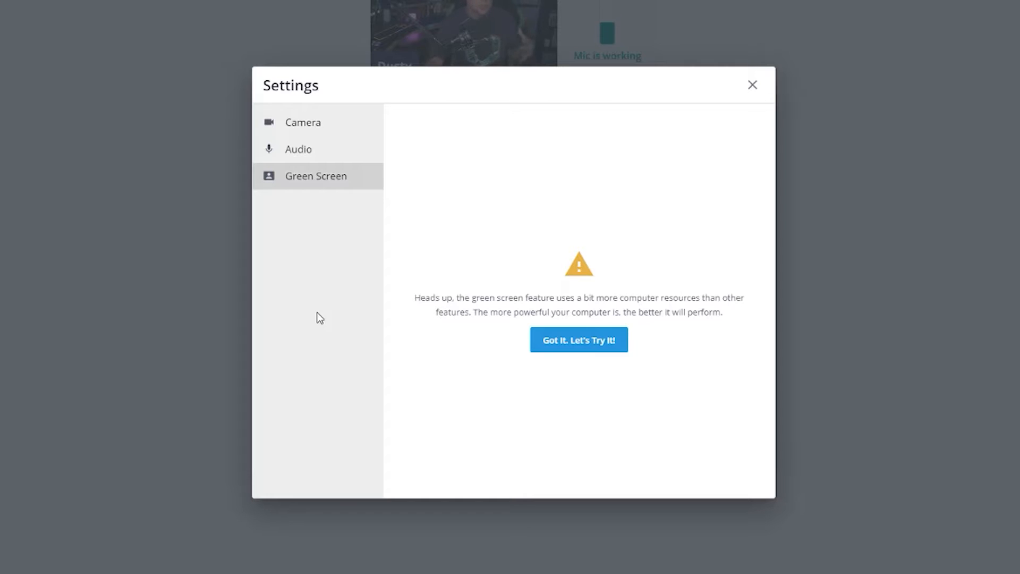
pyautogui.click(560, 342)
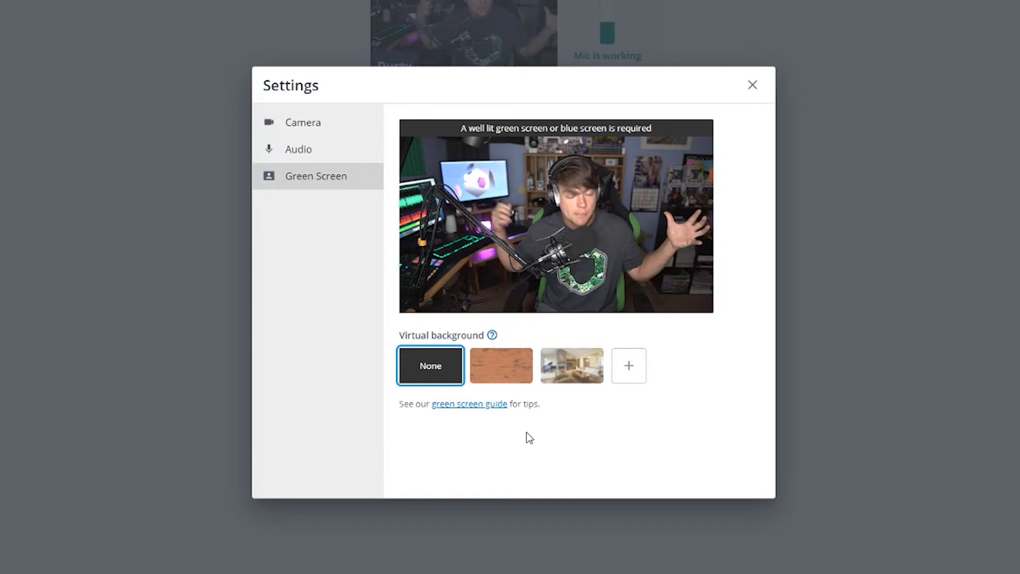
pyautogui.click(314, 134)
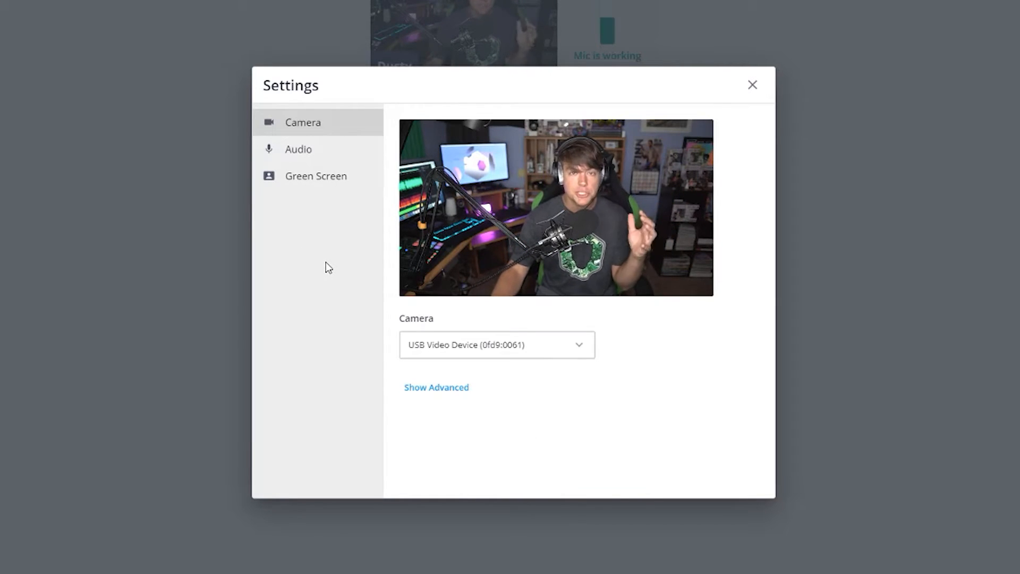
pyautogui.click(752, 85)
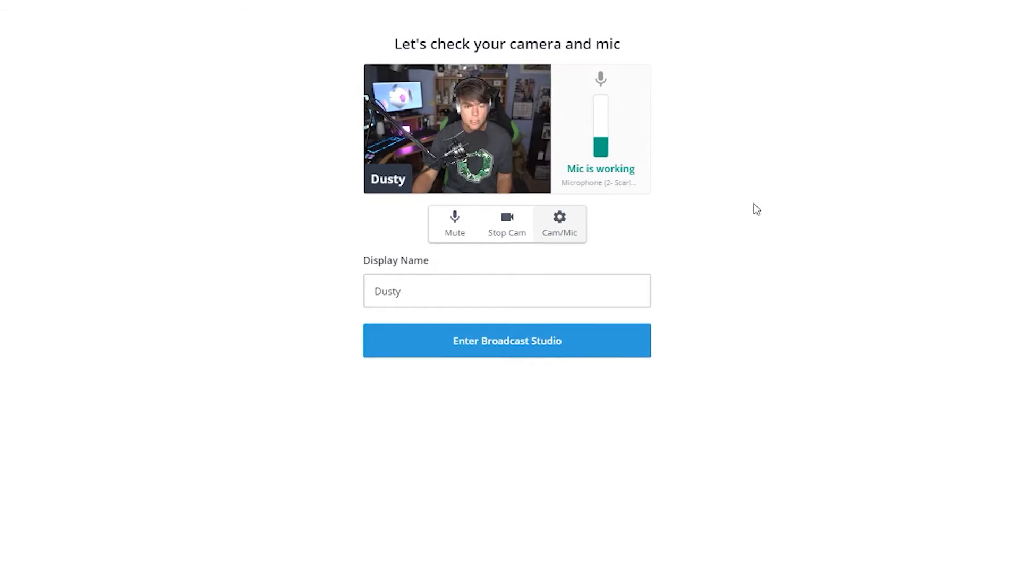
# - Check the display name field, keep the host's name and enter the broadcast studio
pyautogui.click(421, 346)
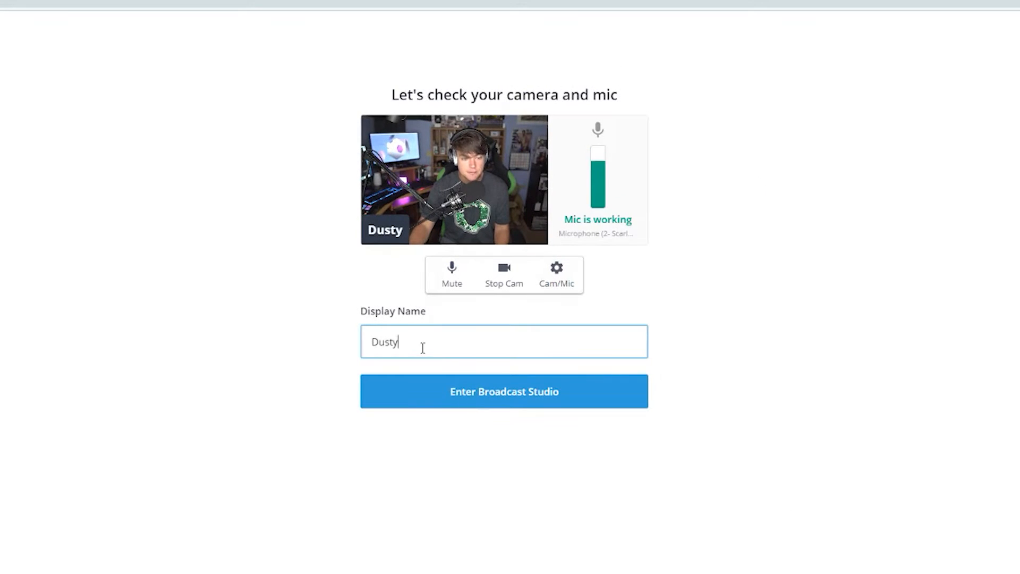
pyautogui.doubleClick(422, 347)
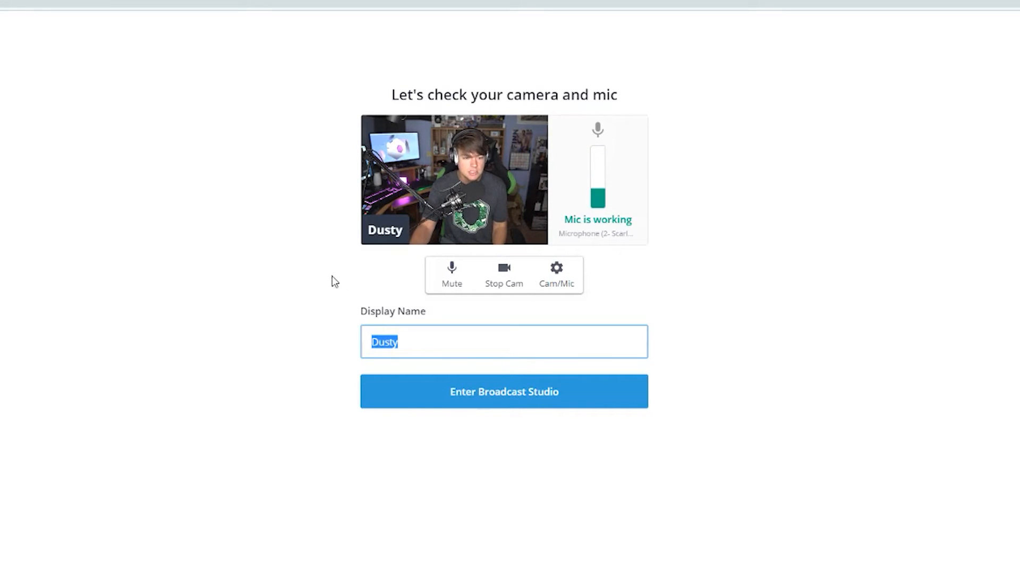
pyautogui.click(474, 396)
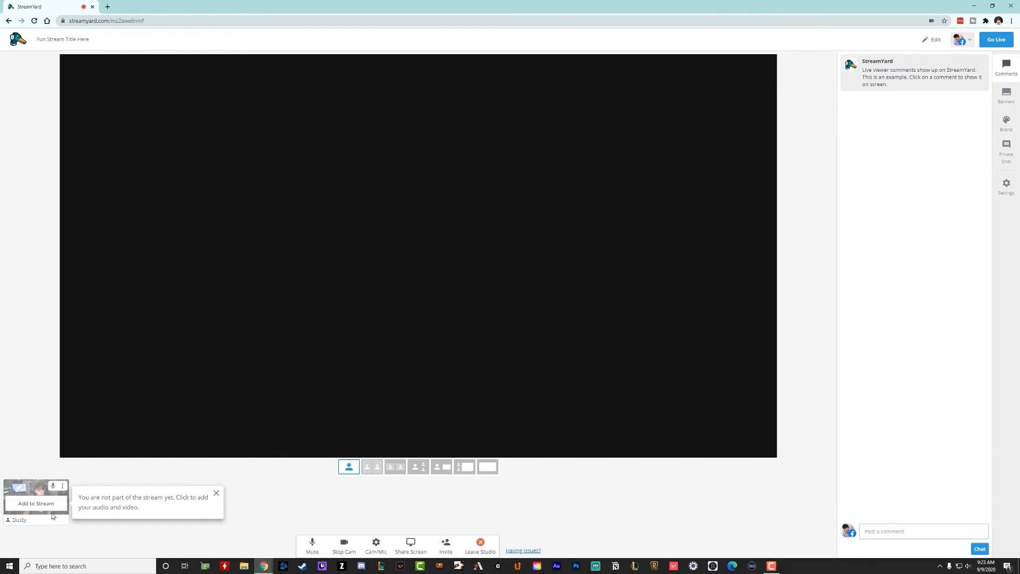
# - Add the host's camera to the stream, remove it and add it back
pyautogui.click(27, 509)
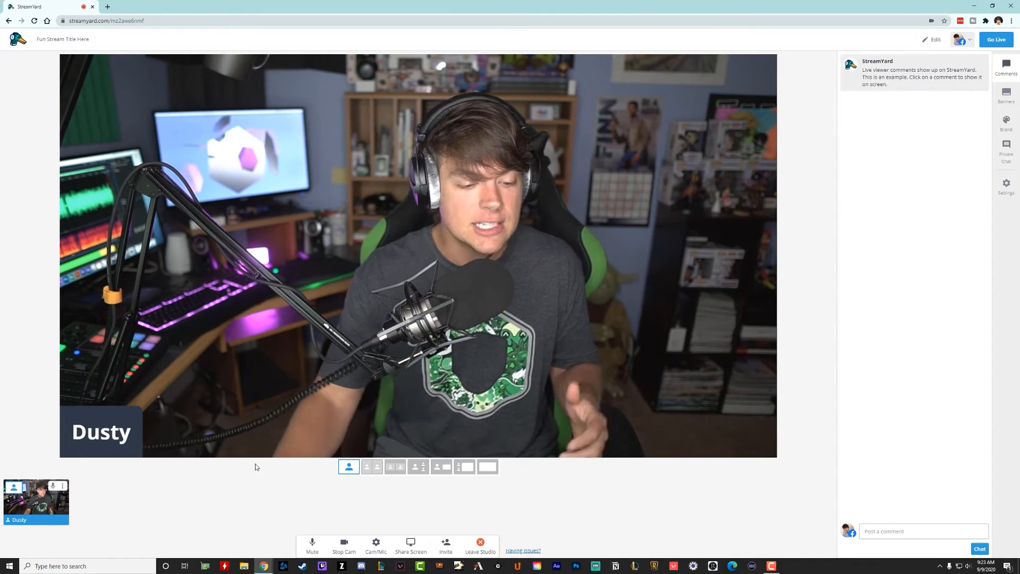
pyautogui.click(43, 508)
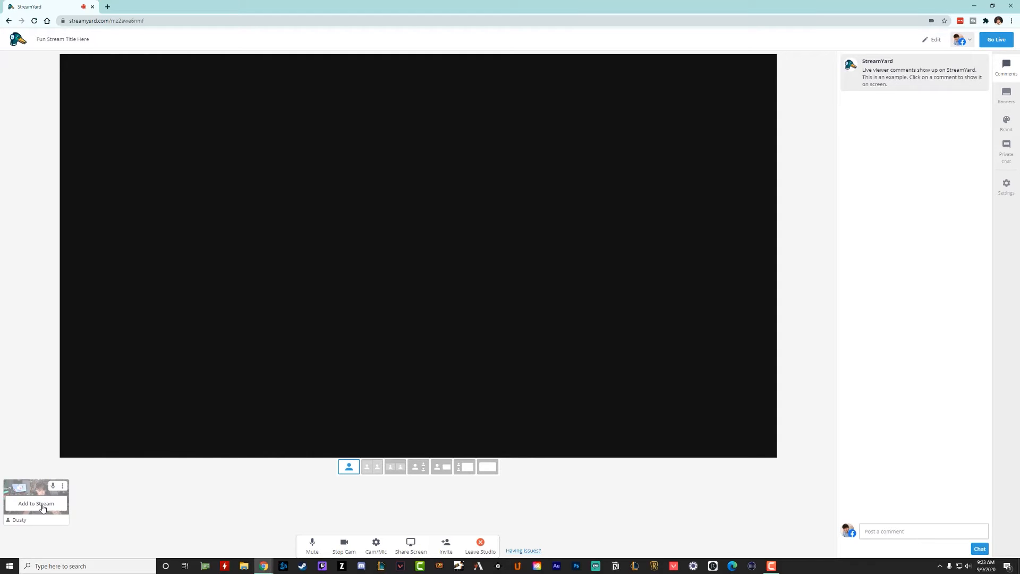
pyautogui.click(37, 505)
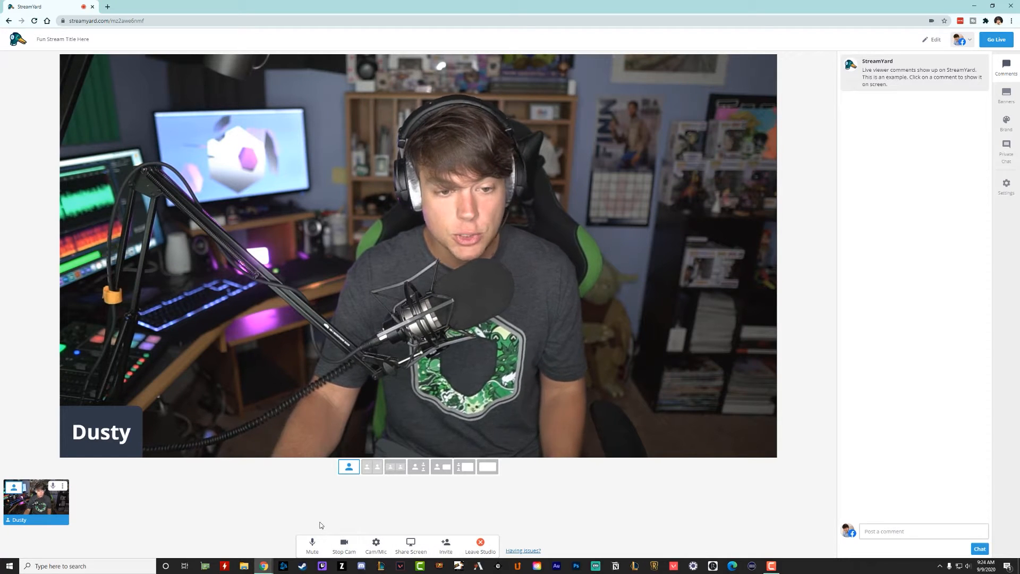
# - Mute and unmute the microphone, and stop and restart the camera
pyautogui.click(313, 543)
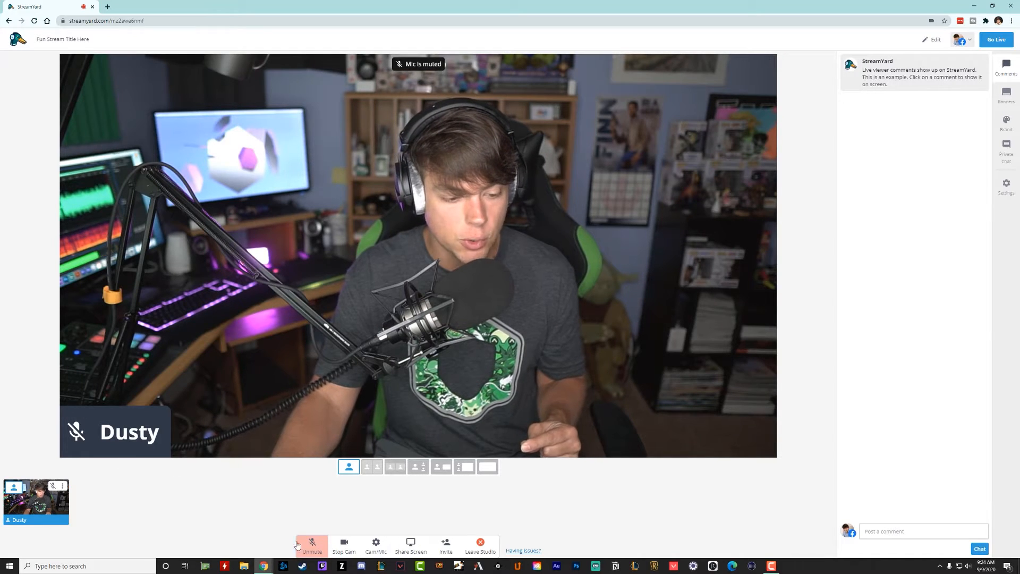
pyautogui.click(299, 544)
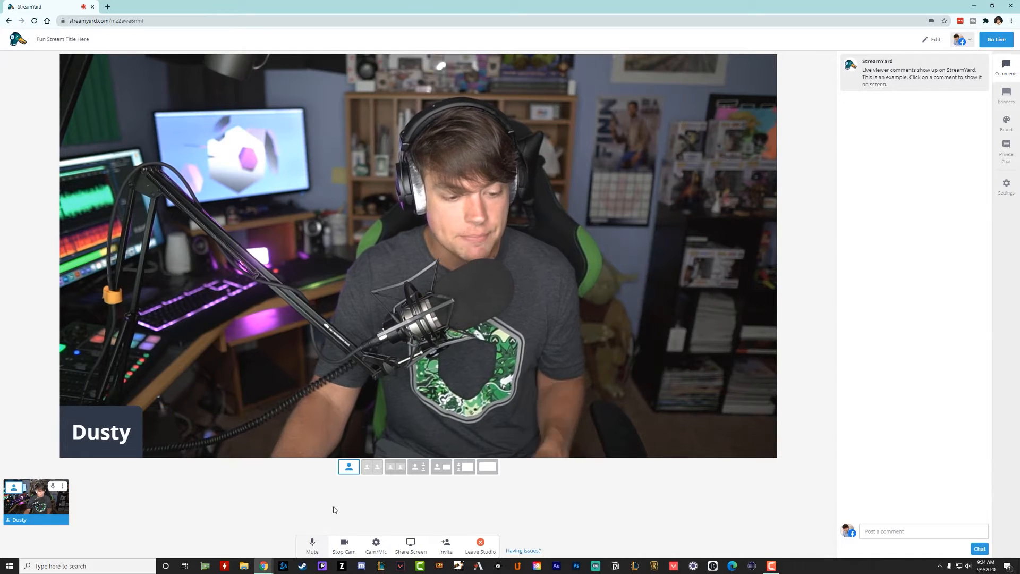
pyautogui.click(344, 547)
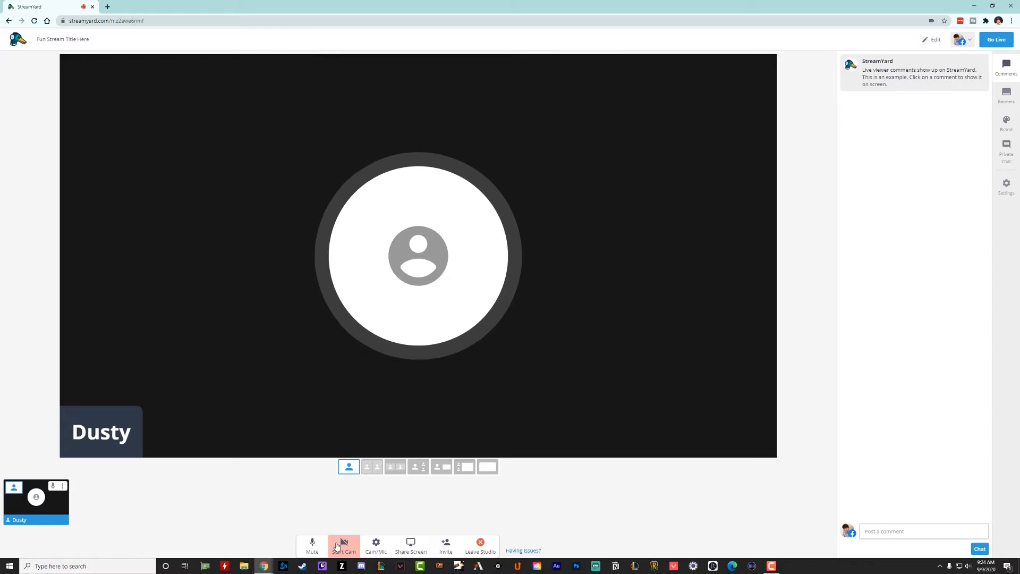
pyautogui.click(339, 548)
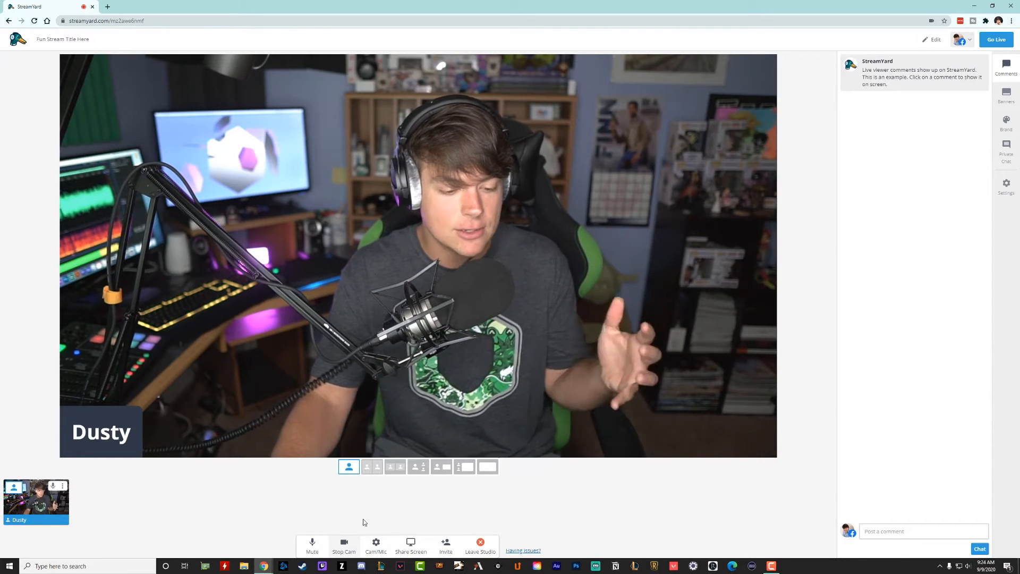
# - Check the camera settings from inside the studio and close them
pyautogui.click(375, 544)
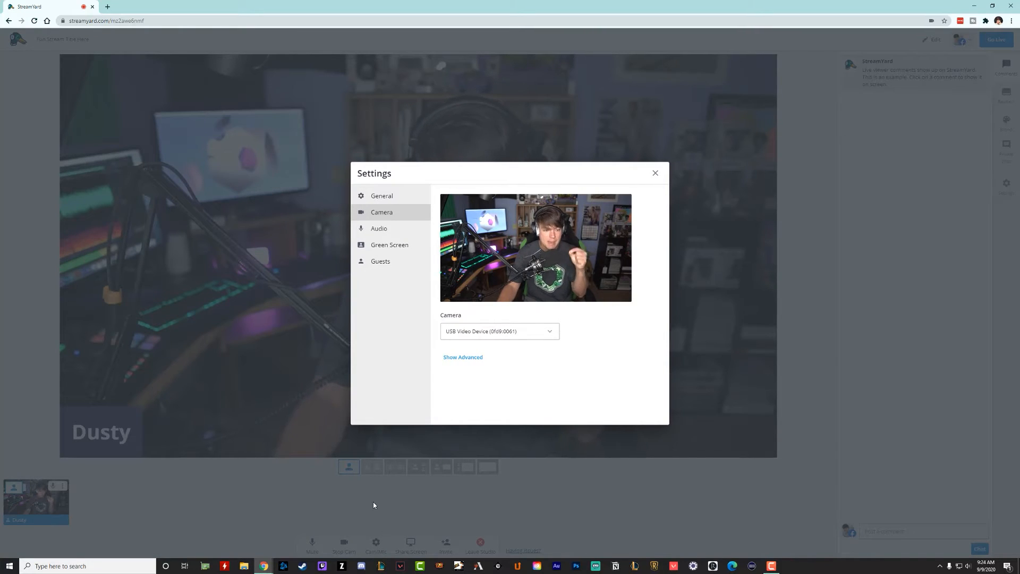
pyautogui.click(655, 172)
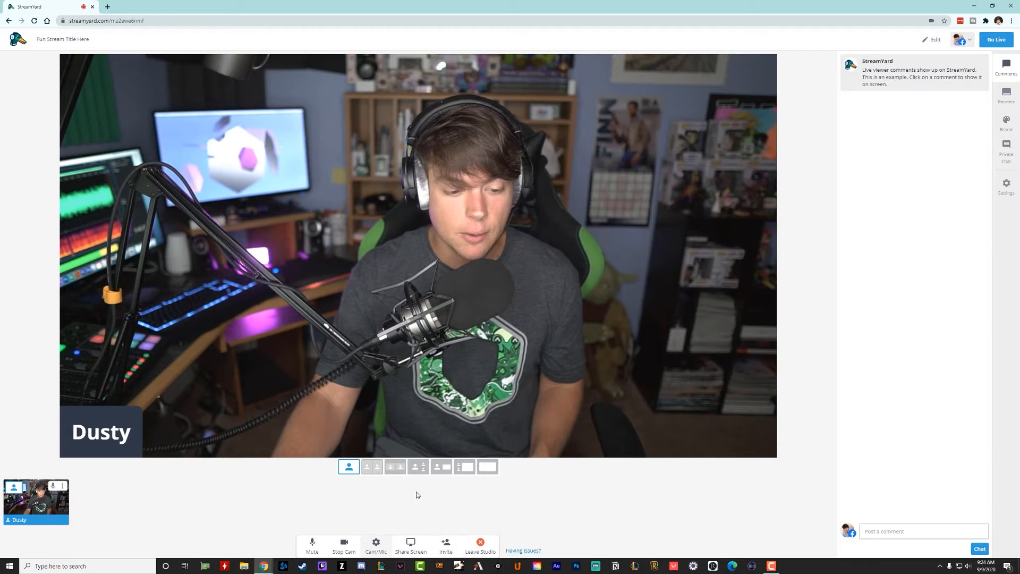
# - Share the entire Screen 2 in the studio without sharing audio
pyautogui.click(416, 549)
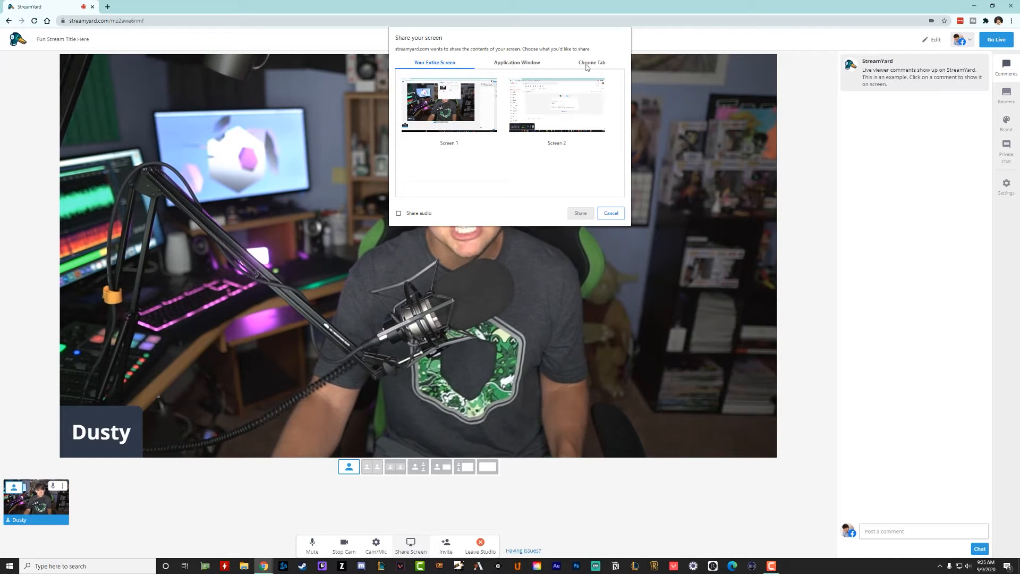
pyautogui.click(564, 111)
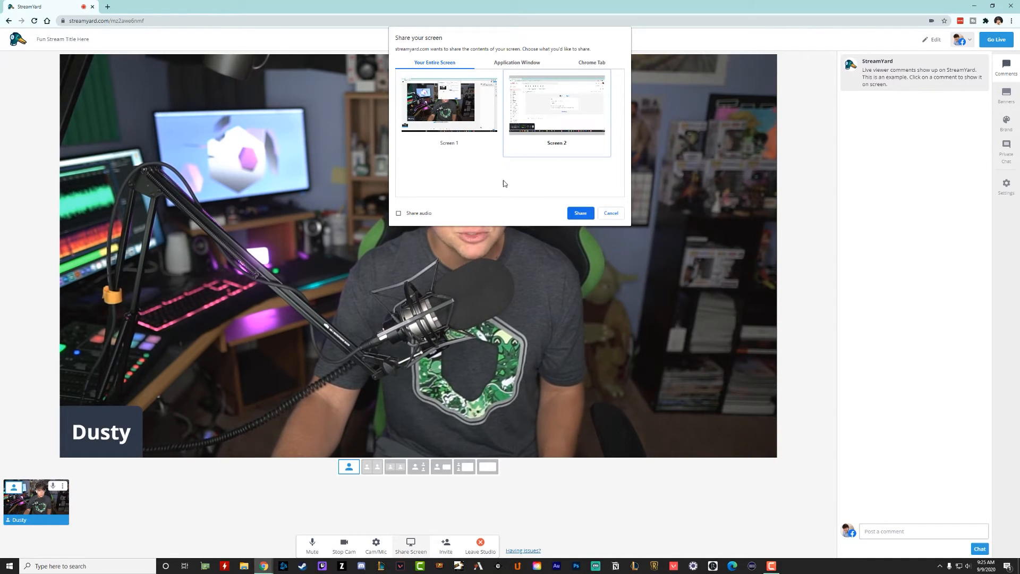
pyautogui.click(580, 213)
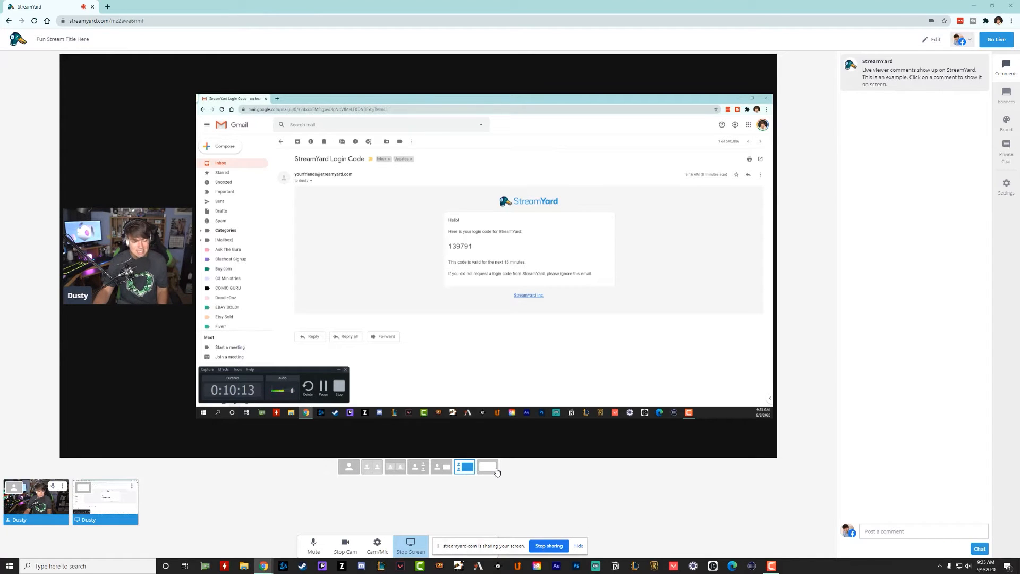
# - Try the side-by-side, full-screen and small-camera layouts with the shared screen, and stop the screen share
pyautogui.click(445, 471)
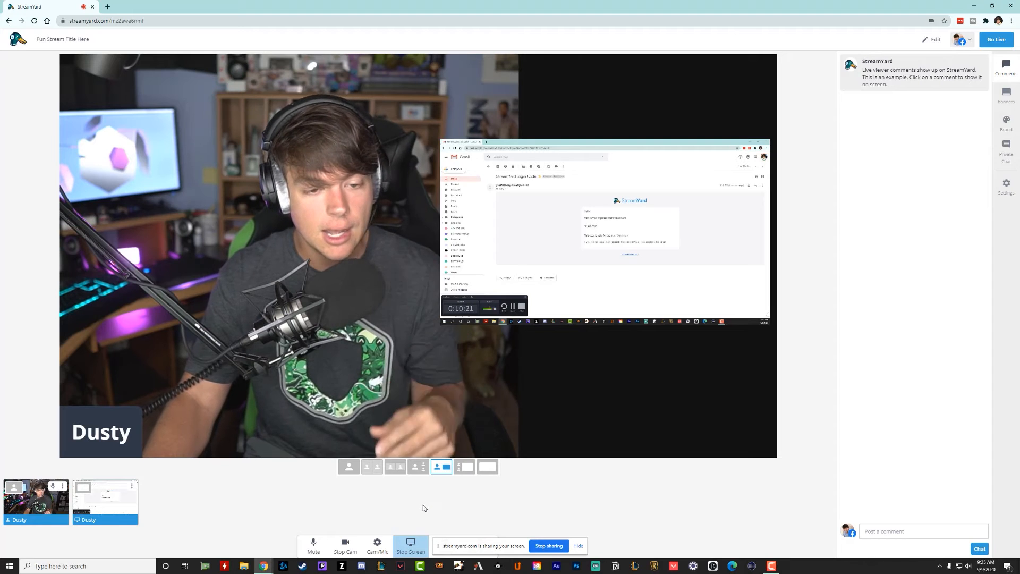
pyautogui.click(488, 467)
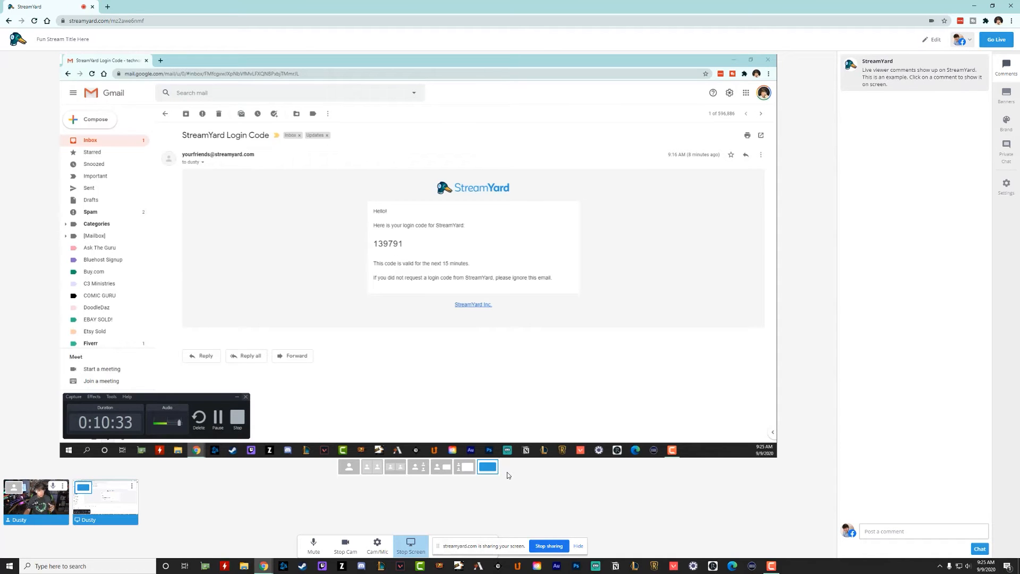
pyautogui.click(466, 470)
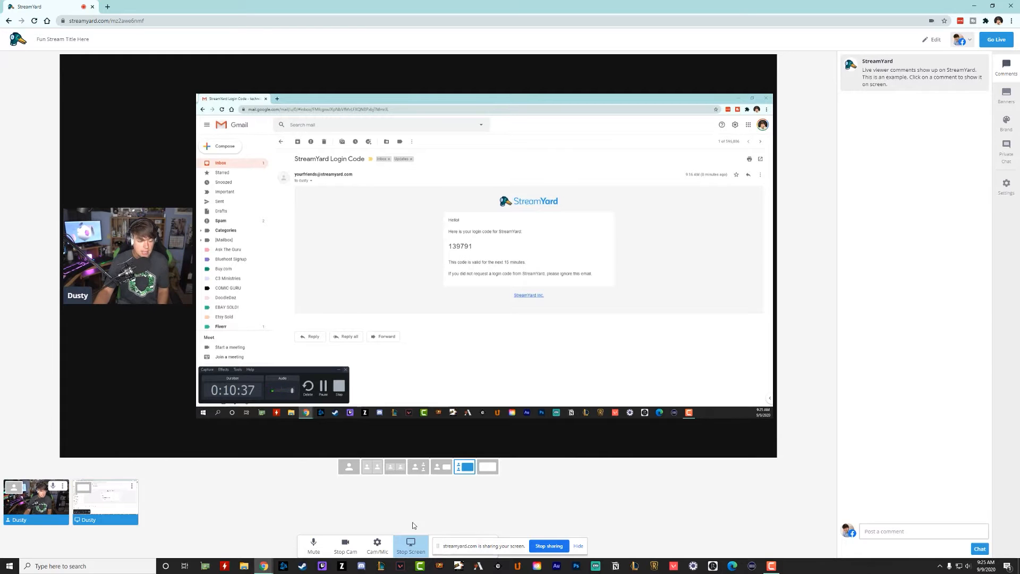
pyautogui.click(410, 548)
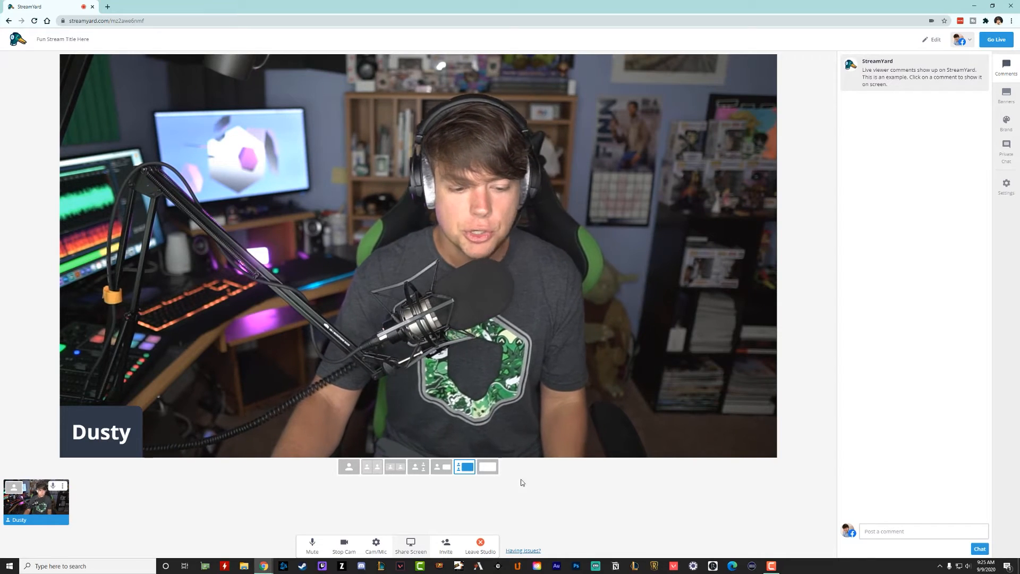
# - Open the guest invitation for the broadcast studio and copy its link to the clipboard
pyautogui.click(446, 544)
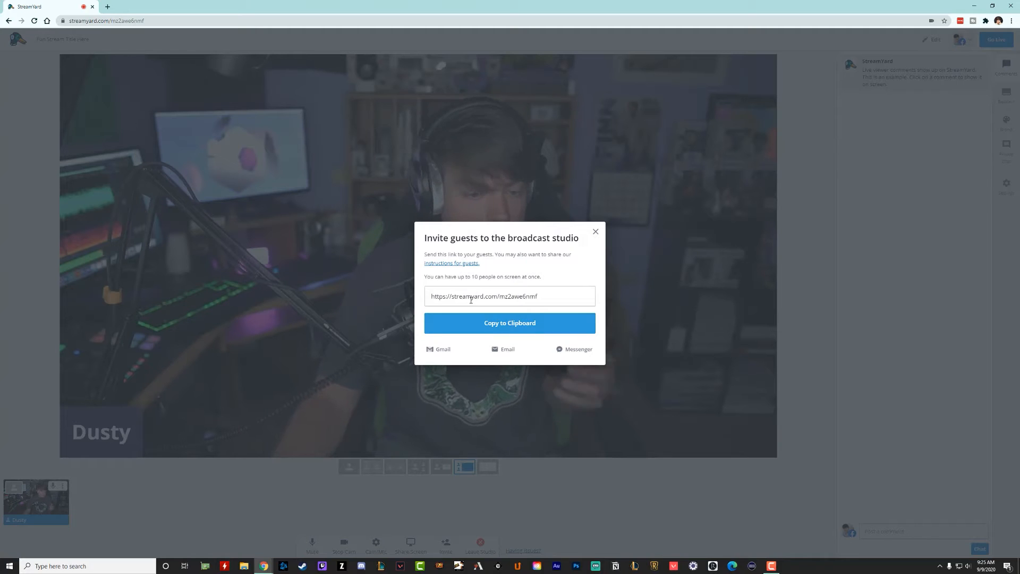
pyautogui.click(470, 296)
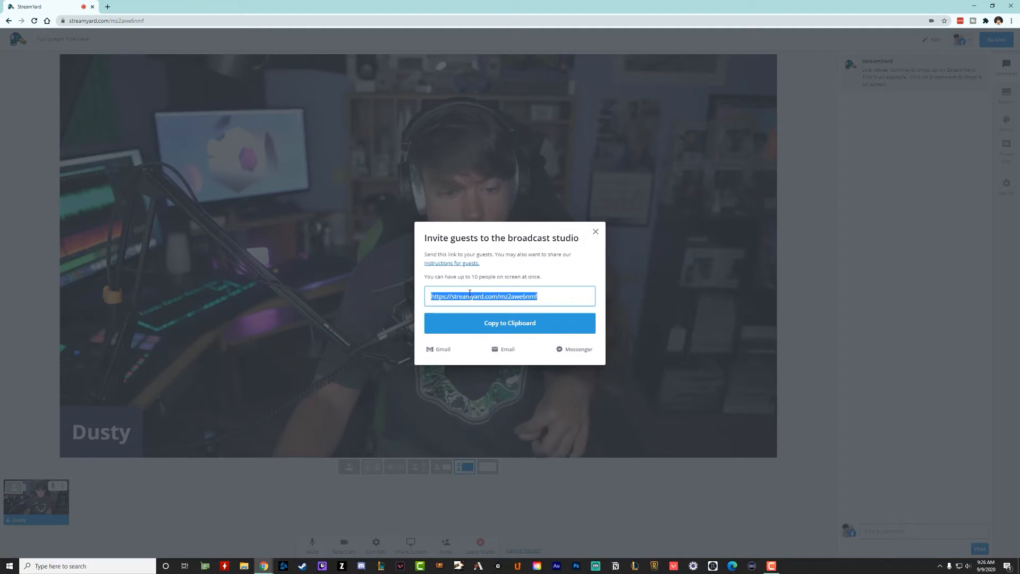
pyautogui.click(520, 328)
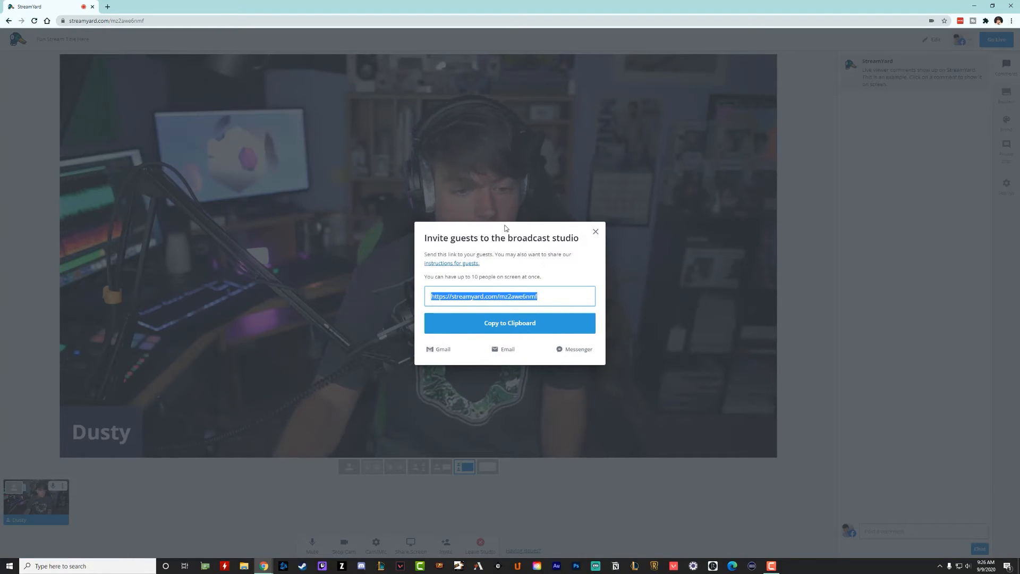
# - Open the instructions for guests in a separate browser tab, read through them and return to the studio
pyautogui.rightClick(454, 269)
pyautogui.click(478, 272)
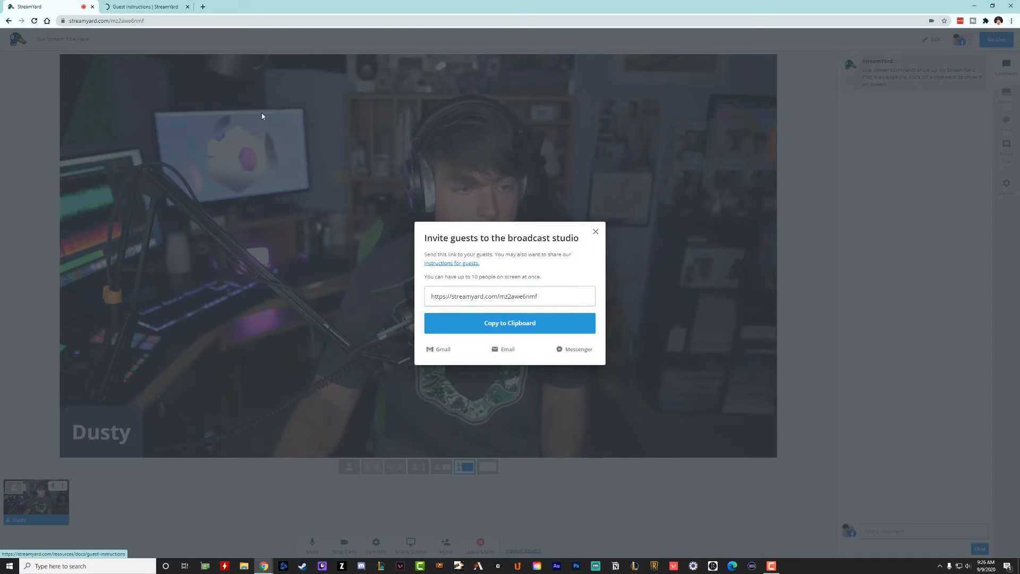
pyautogui.click(140, 7)
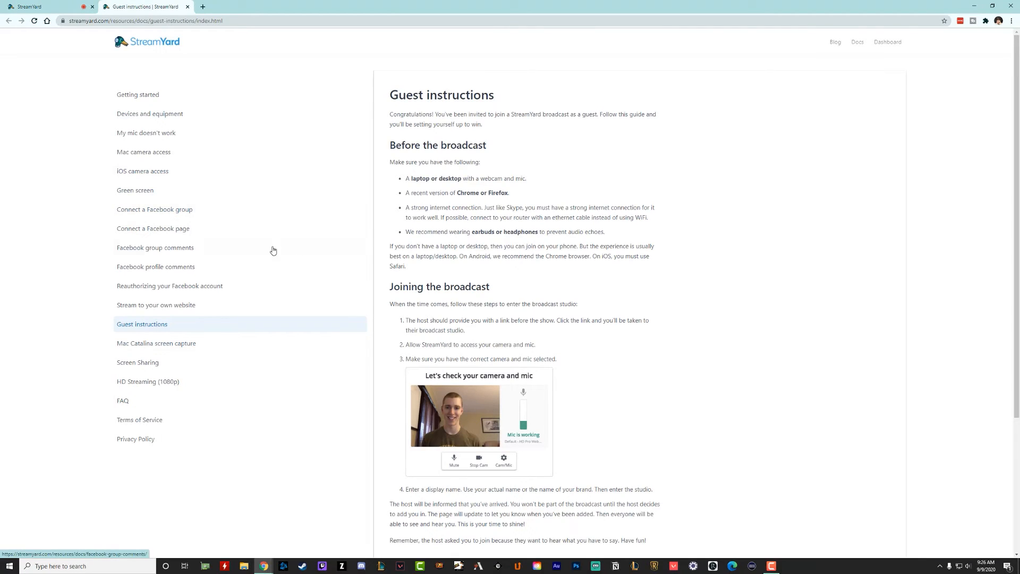
pyautogui.scroll(-1, 371, 287)
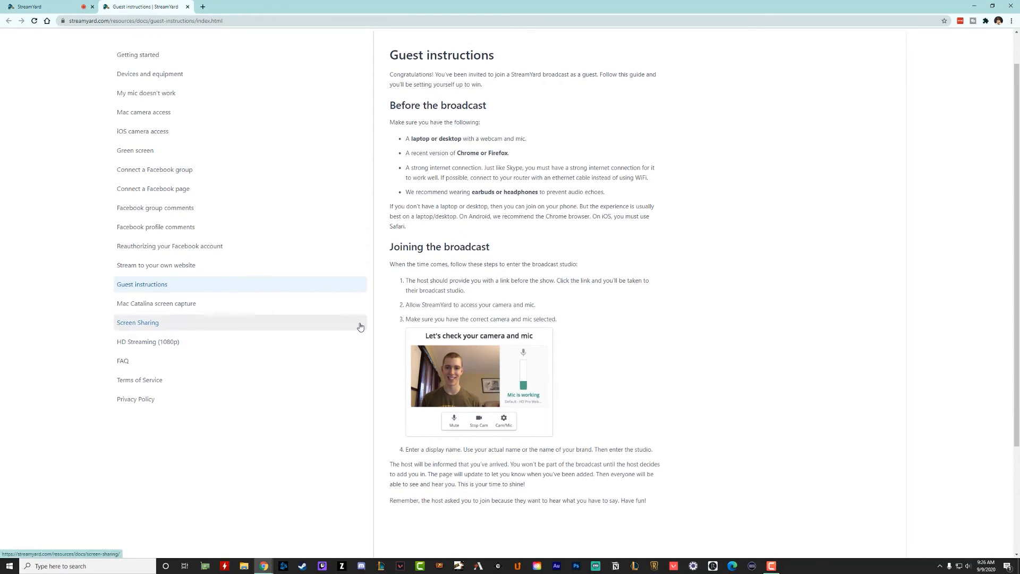
pyautogui.scroll(-1, 590, 271)
pyautogui.scroll(-1, 586, 259)
pyautogui.scroll(3, 588, 343)
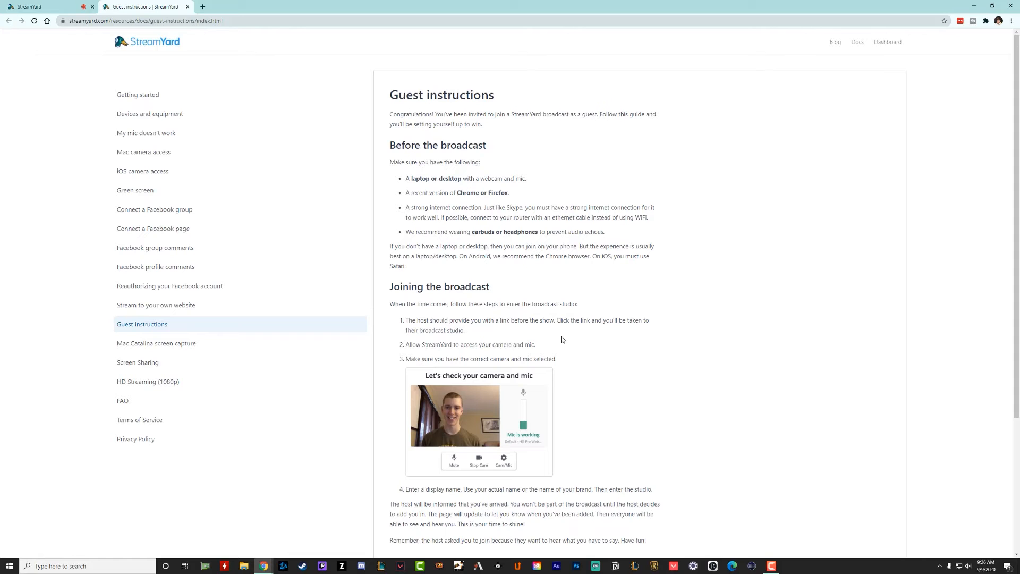
pyautogui.click(62, 4)
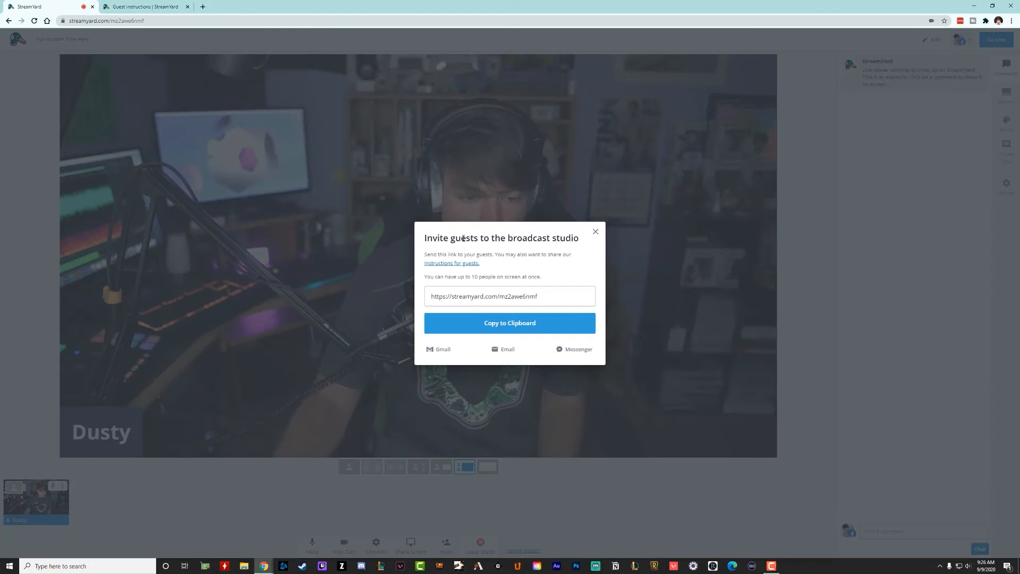
# - Copy the guest invitation link again and close the invitation
pyautogui.tripleClick(492, 295)
pyautogui.rightClick(494, 298)
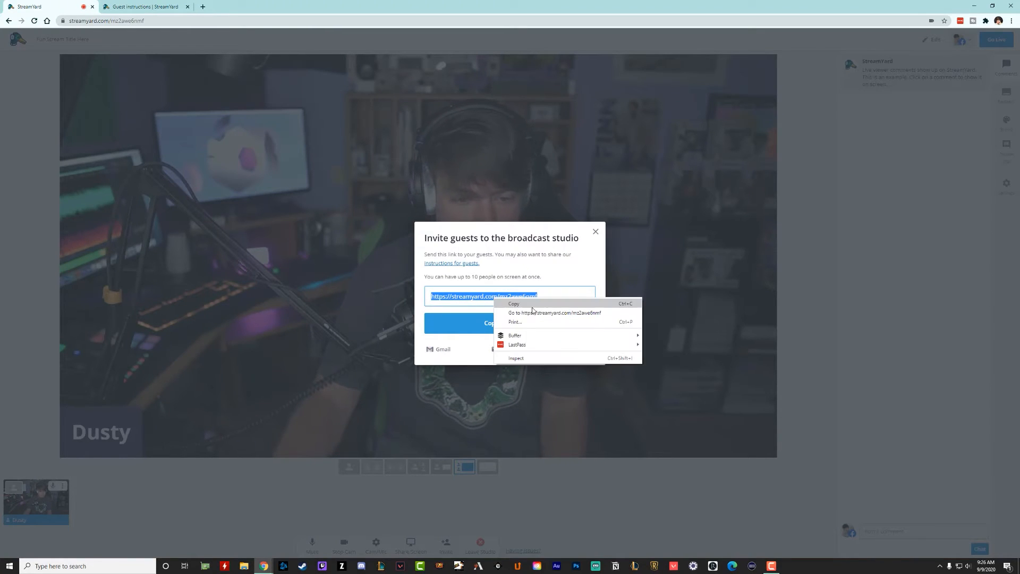
pyautogui.click(532, 305)
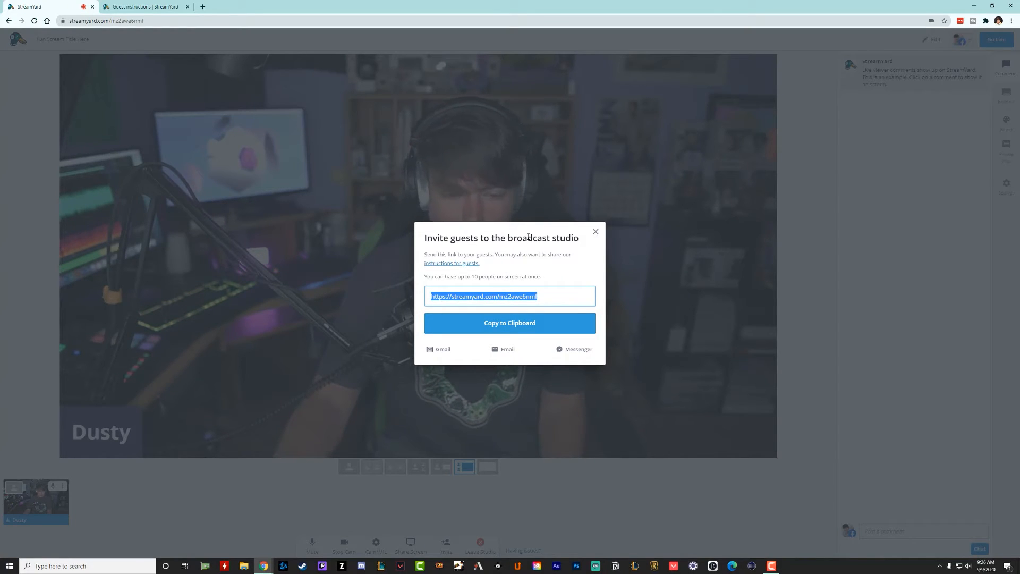
pyautogui.click(596, 233)
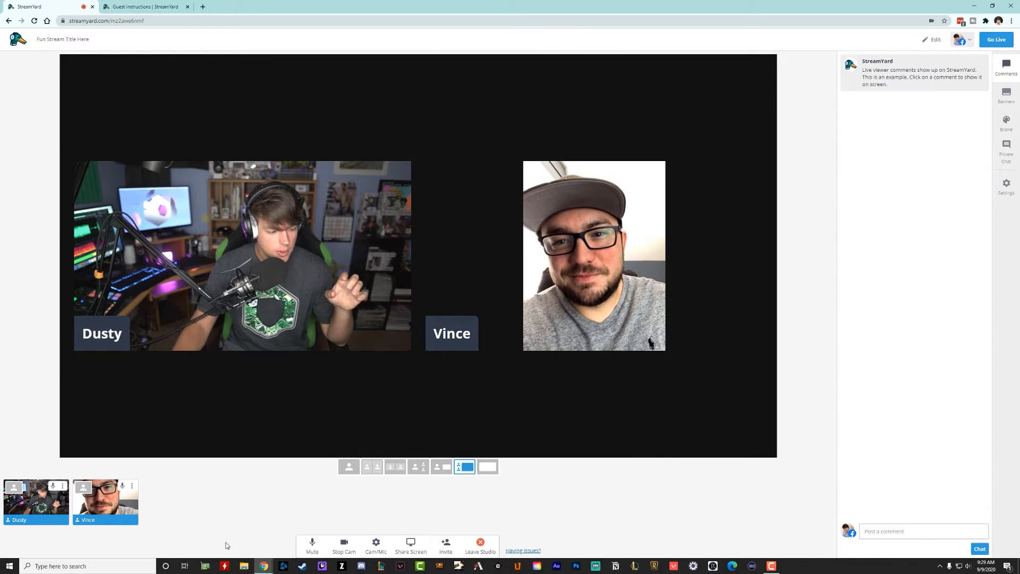
# - Remove the guest from the stream and add them back, showing host and guest in the cropped side-by-side layout
pyautogui.moveTo(130, 510)
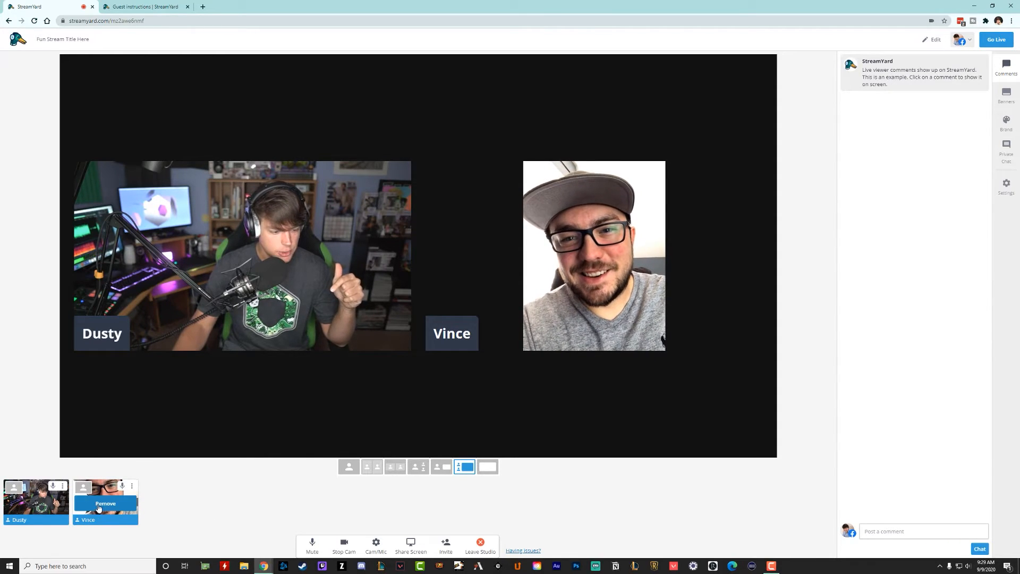
pyautogui.click(105, 505)
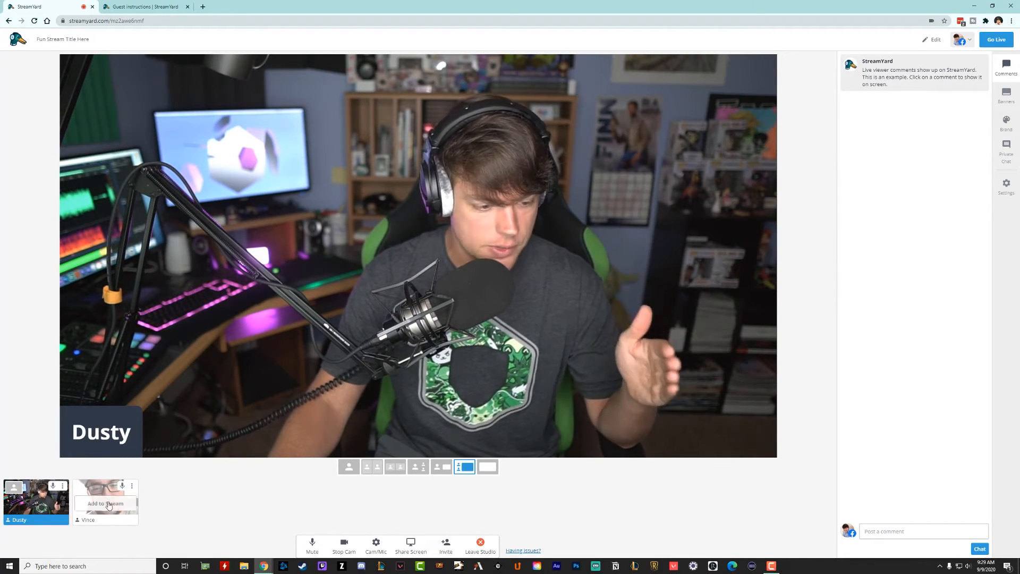
pyautogui.moveTo(97, 508)
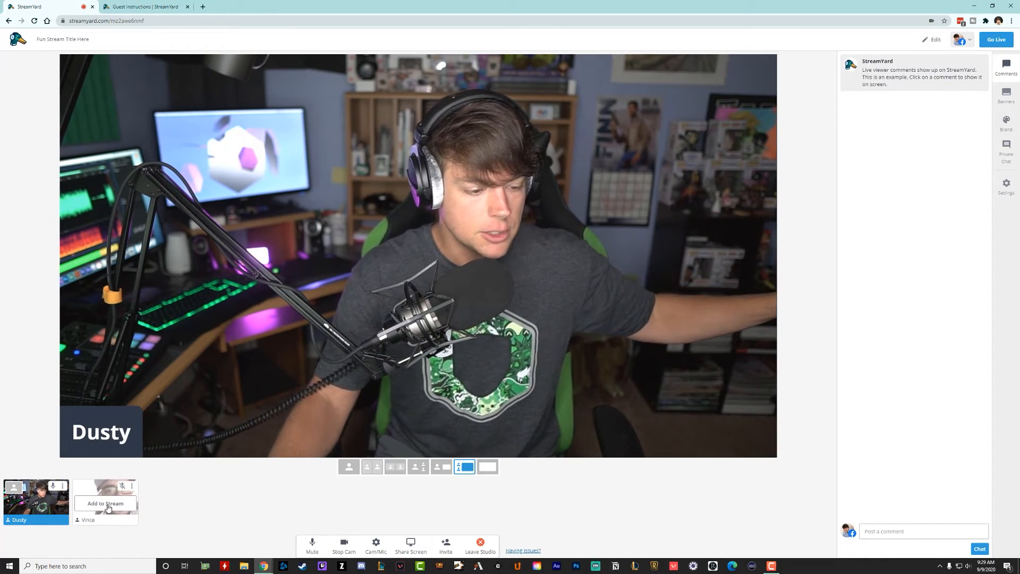
pyautogui.click(106, 505)
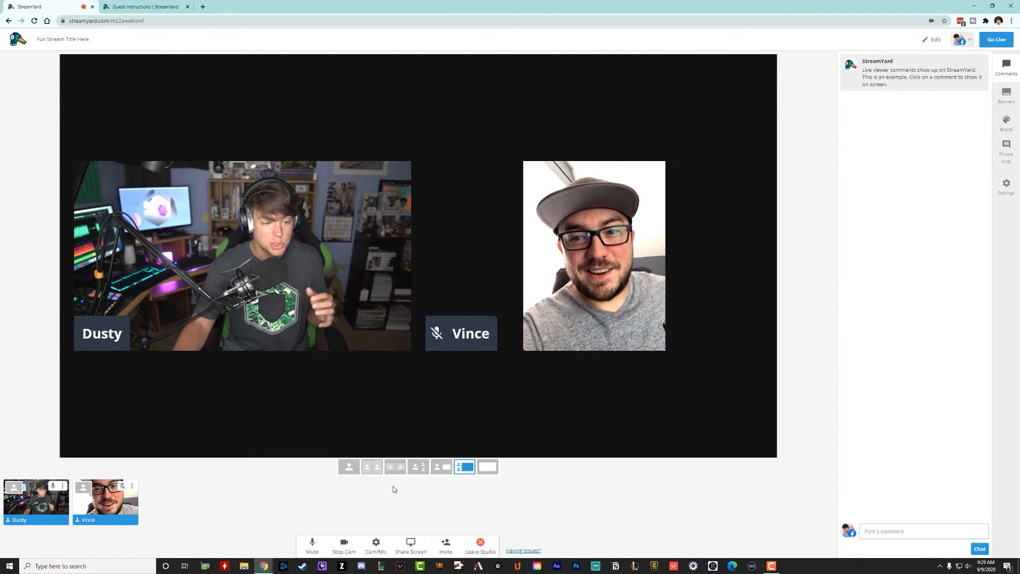
pyautogui.click(372, 468)
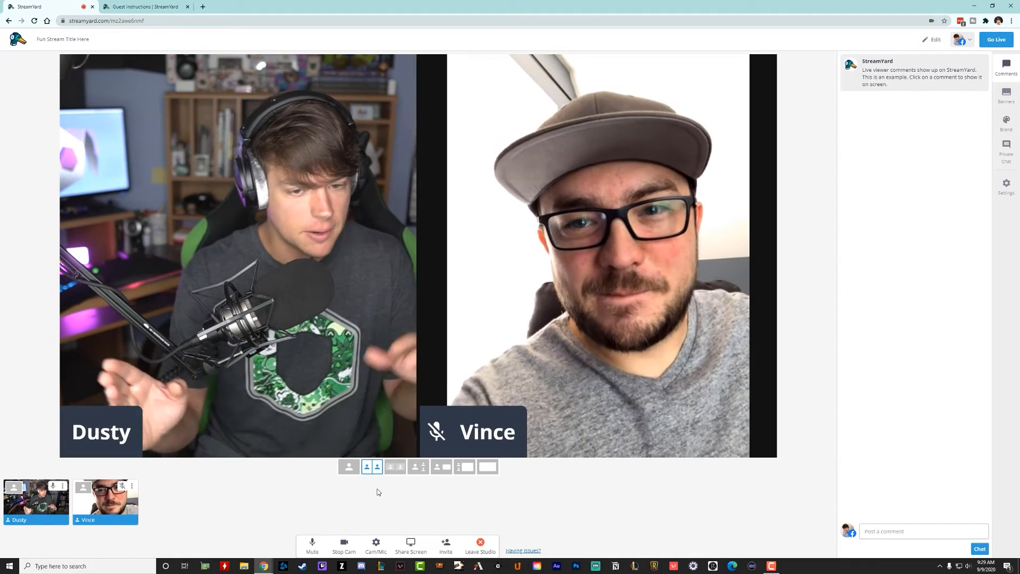
# - Try the uncropped side-by-side layout and the large-speaker layout, swapping the guest into the main spot and back with the host
pyautogui.click(395, 467)
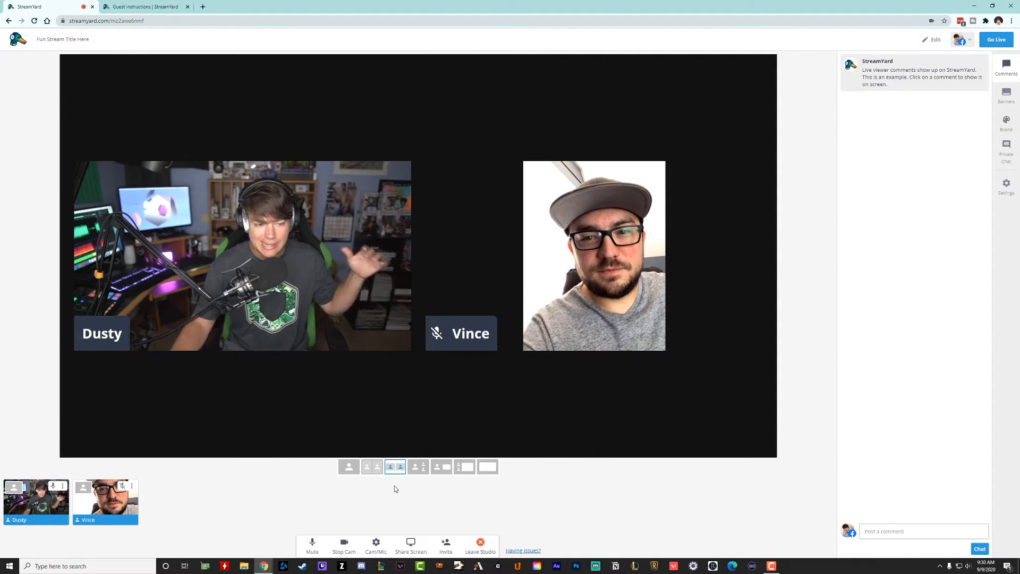
pyautogui.click(418, 467)
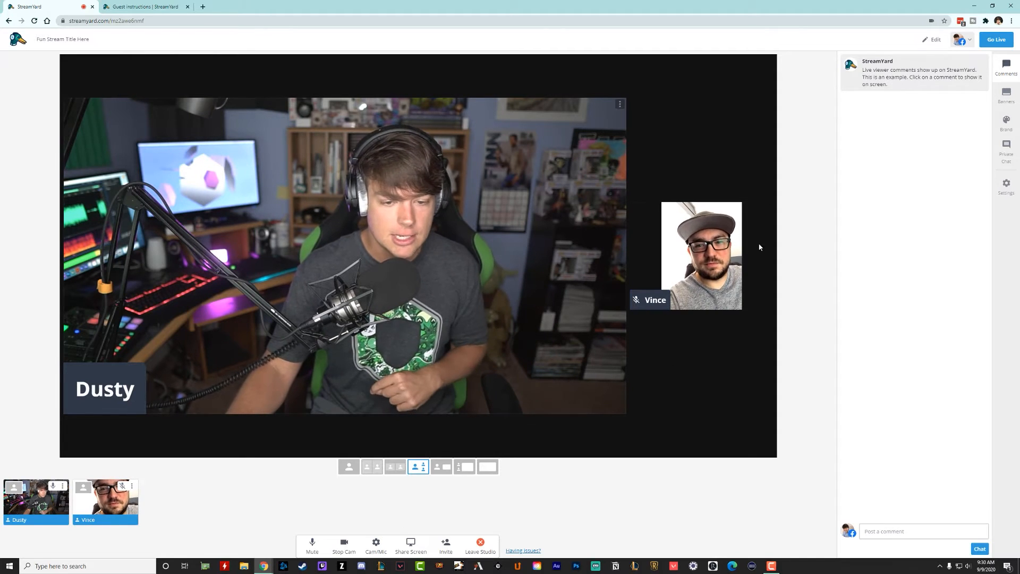
pyautogui.moveTo(757, 246); pyautogui.dragTo(267, 179)
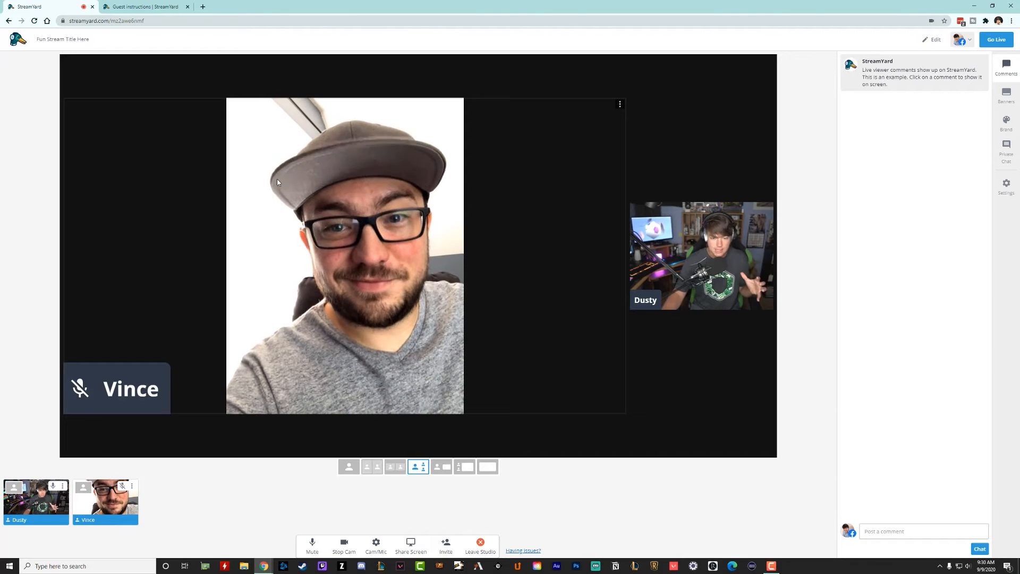
pyautogui.moveTo(606, 197); pyautogui.dragTo(712, 266)
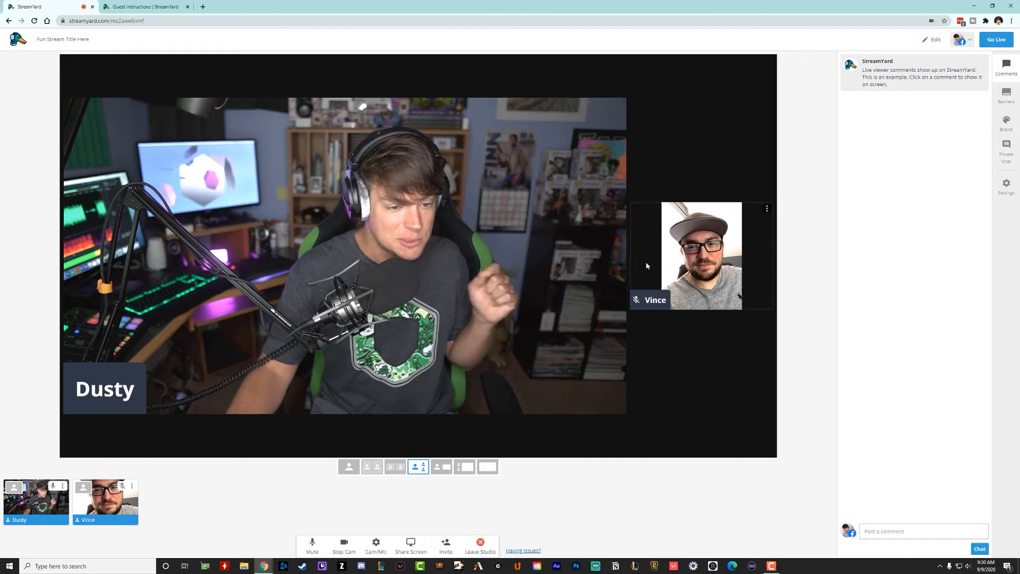
# - Remove the guest from the stream, add them back and return to the cropped side-by-side layout
pyautogui.click(105, 499)
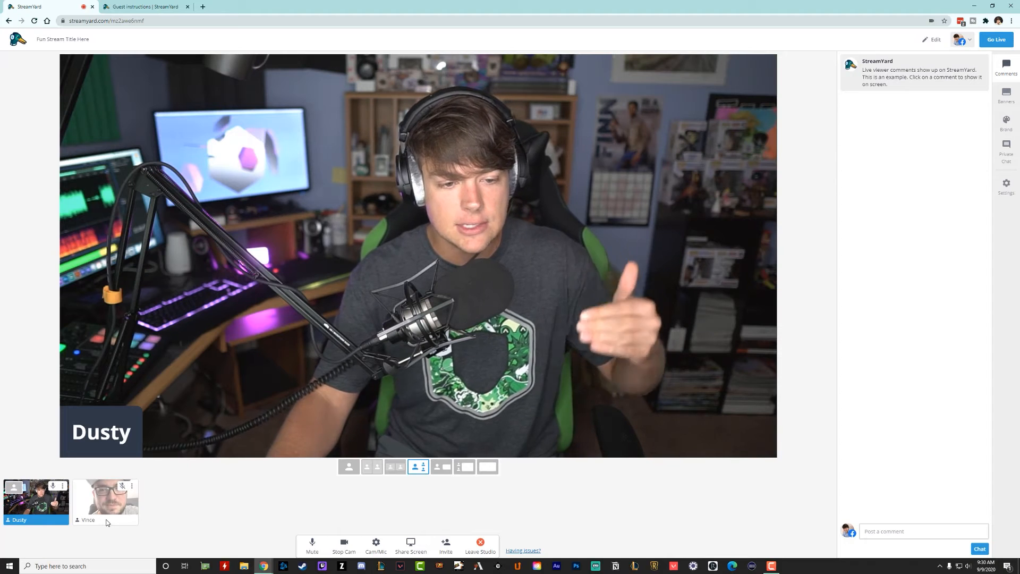
pyautogui.click(104, 503)
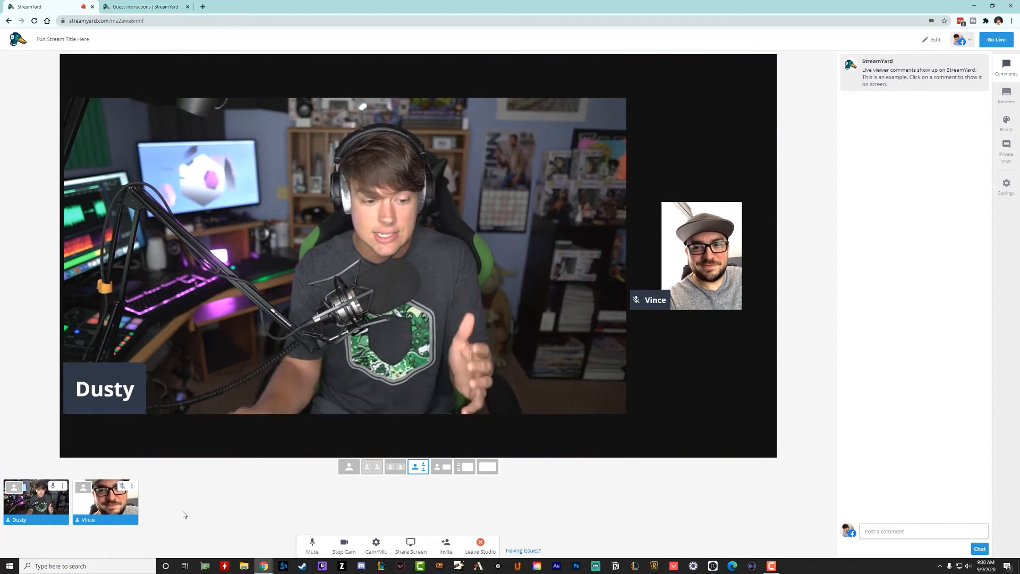
pyautogui.click(373, 466)
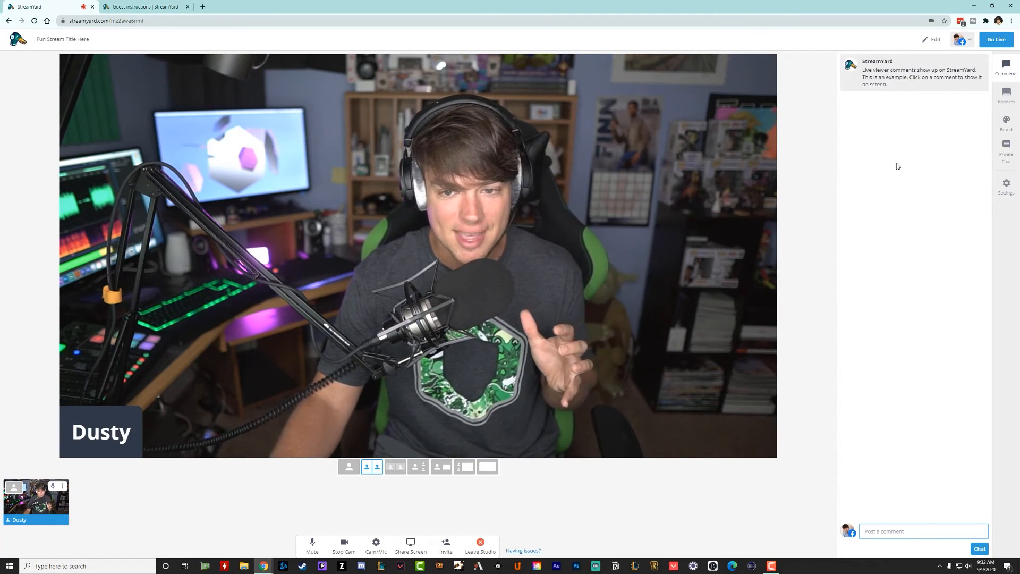
# - Show the example viewer comment on the stream and take it off again
pyautogui.click(893, 76)
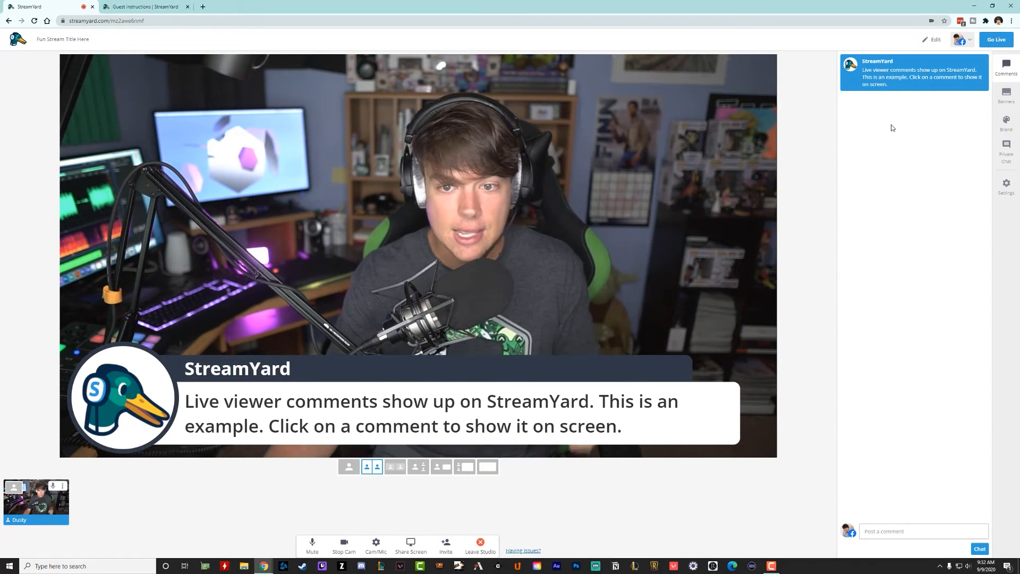
pyautogui.click(912, 73)
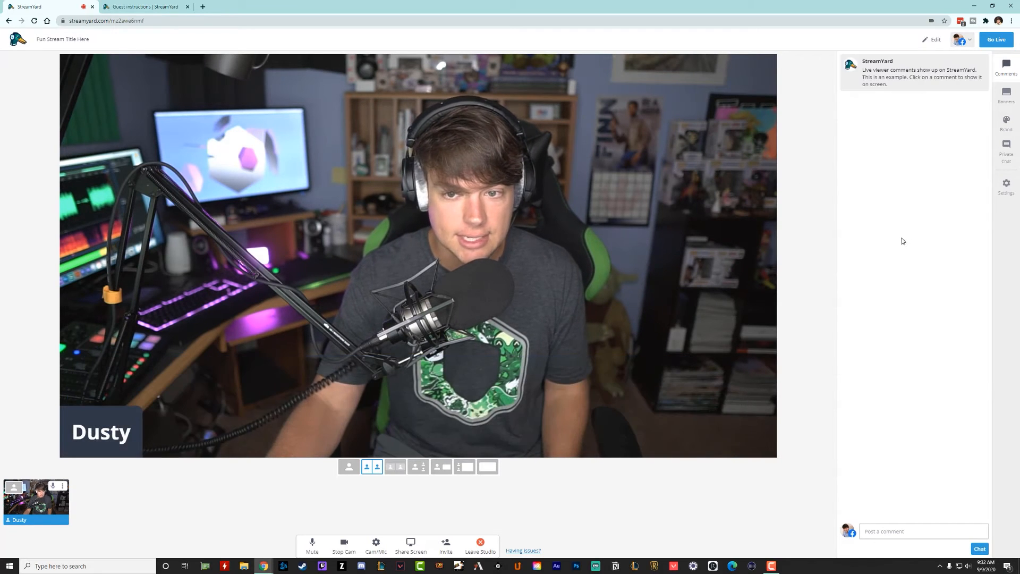
# - Create a banner reading "Something really funny or a Dad Joke goes here...", preview it on the stream and hide it
pyautogui.click(1006, 95)
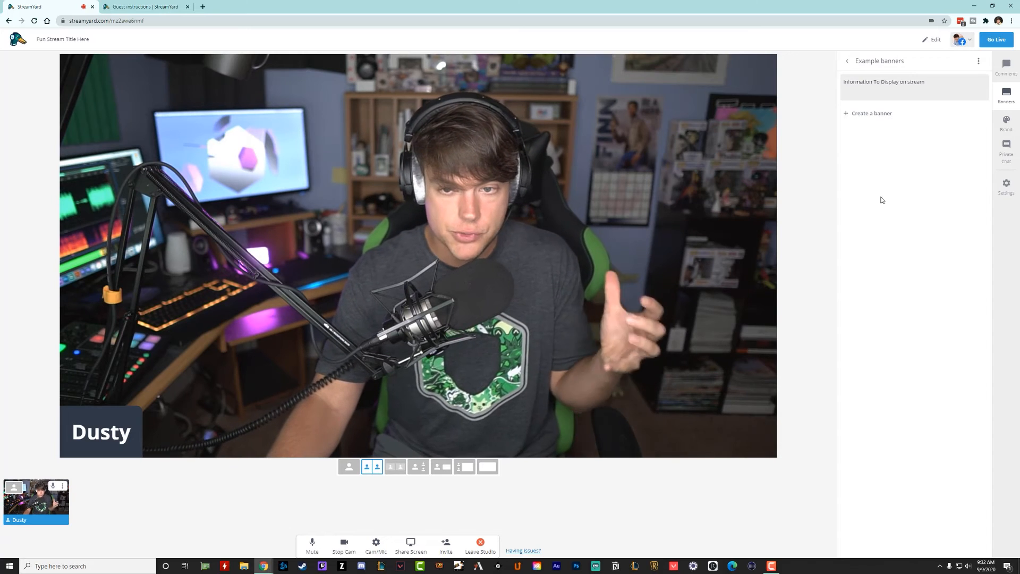
pyautogui.click(876, 114)
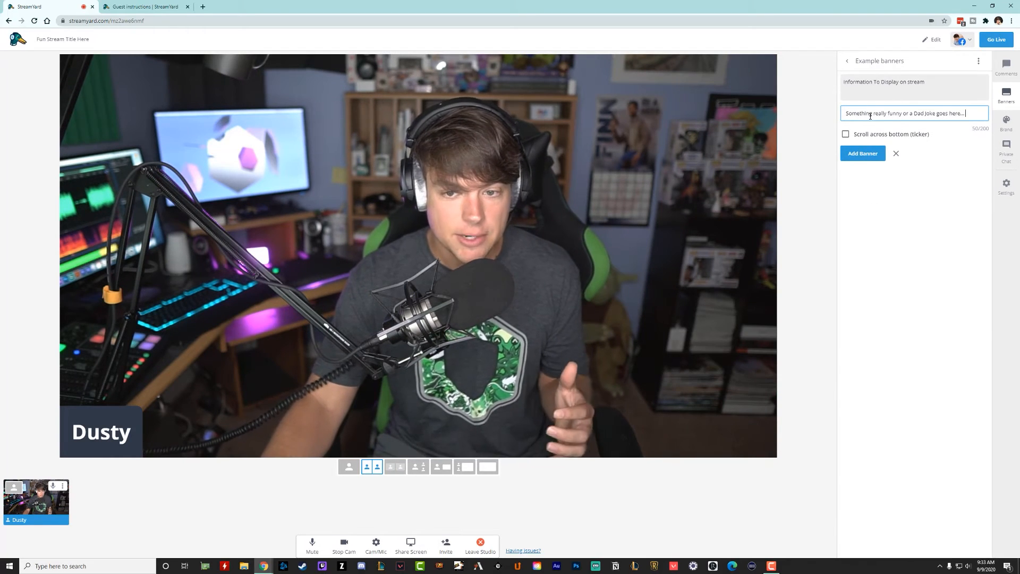
pyautogui.click(874, 154)
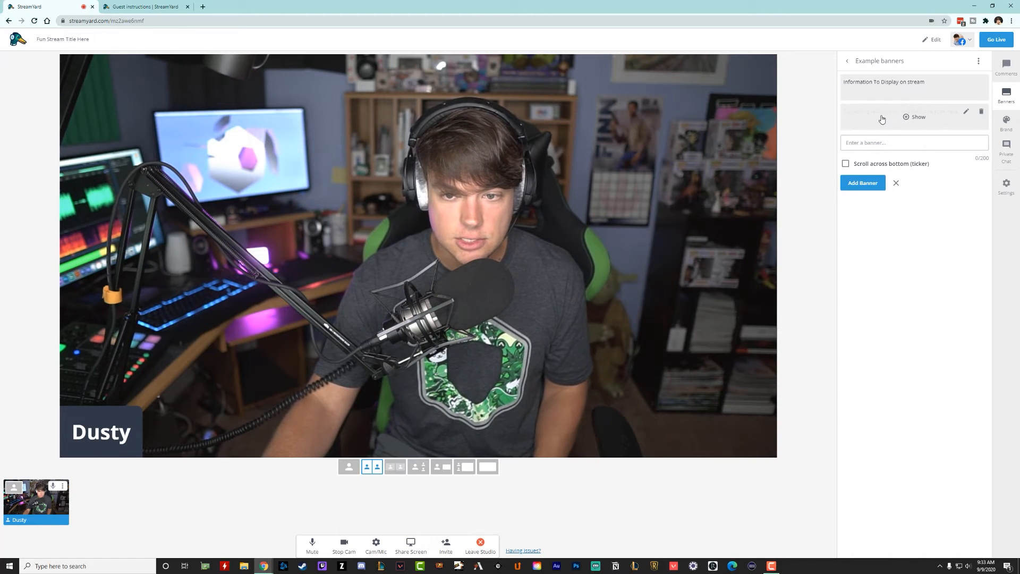
pyautogui.click(911, 115)
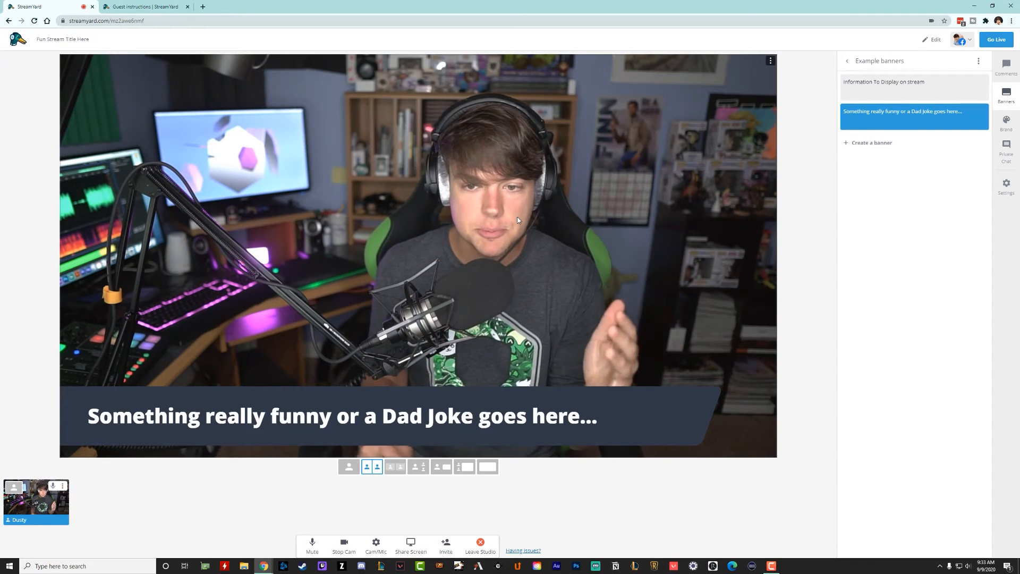
pyautogui.click(888, 118)
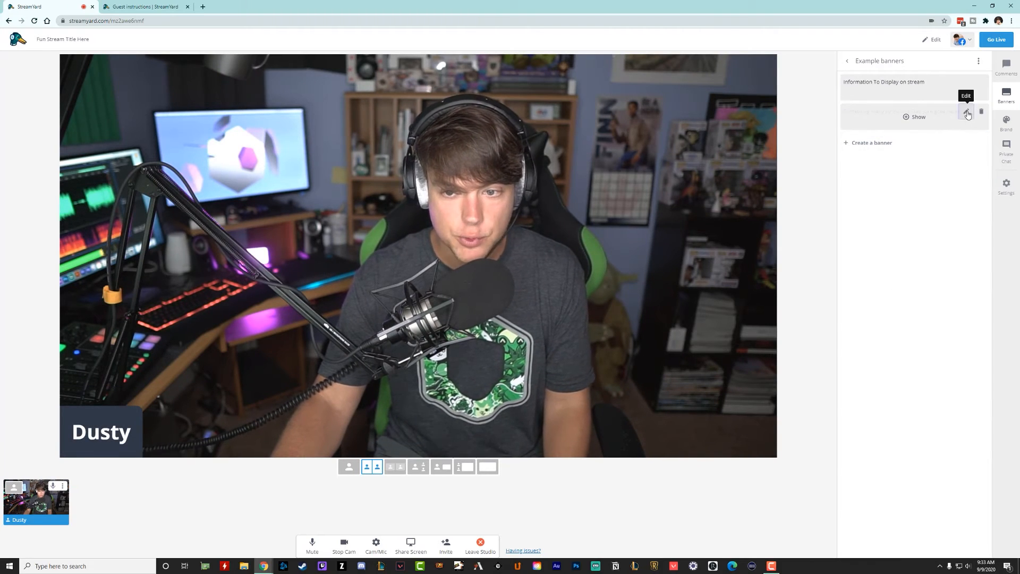
# - Make the Dad Joke banner scroll across the bottom as a ticker, save it and preview it on the stream
pyautogui.click(963, 110)
pyautogui.click(855, 134)
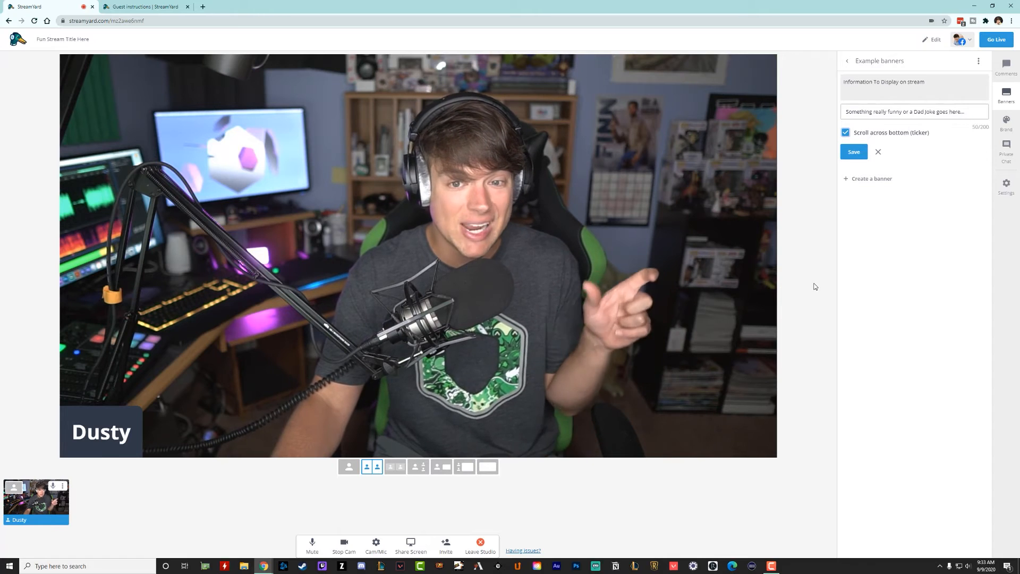
pyautogui.click(854, 154)
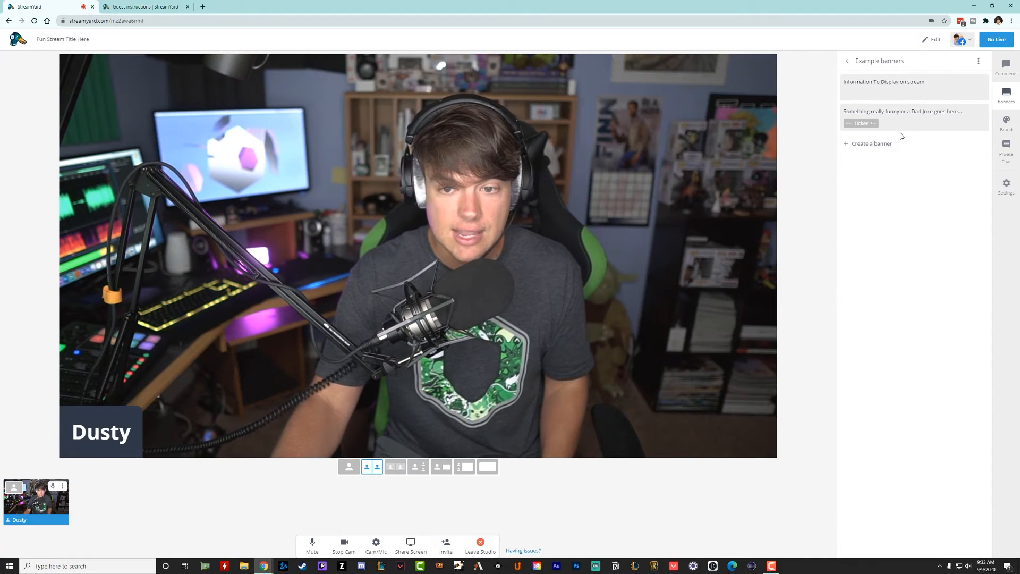
pyautogui.click(899, 121)
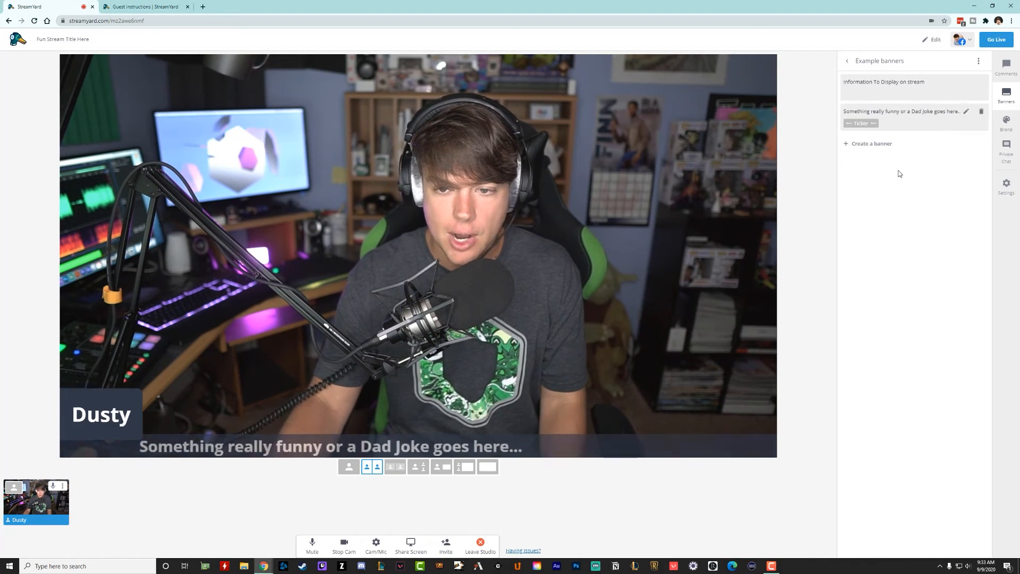
# - In the brand settings, try cyan and dark green as the brand color and settle on dark blue #22255f
pyautogui.click(1006, 123)
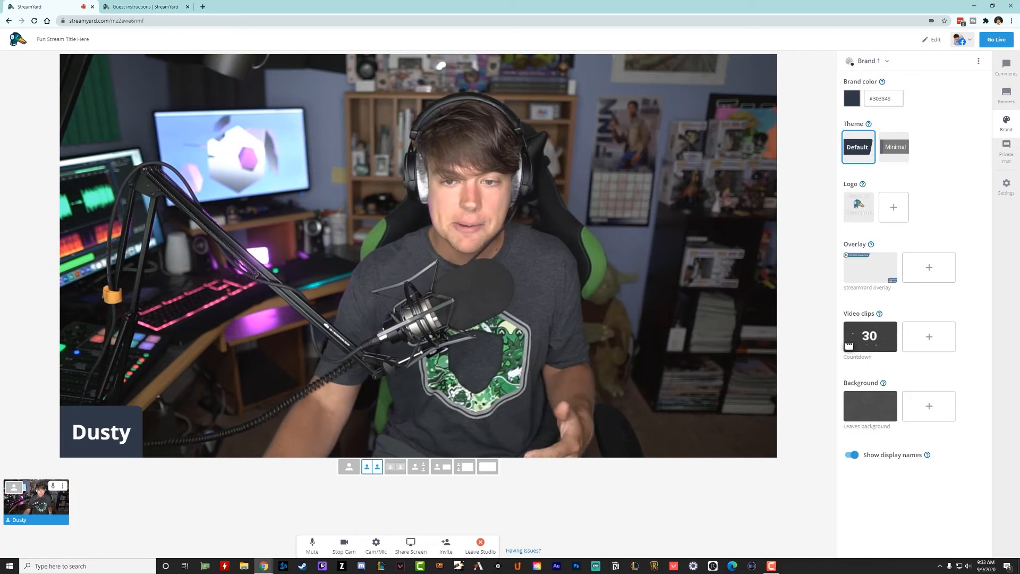
pyautogui.click(851, 99)
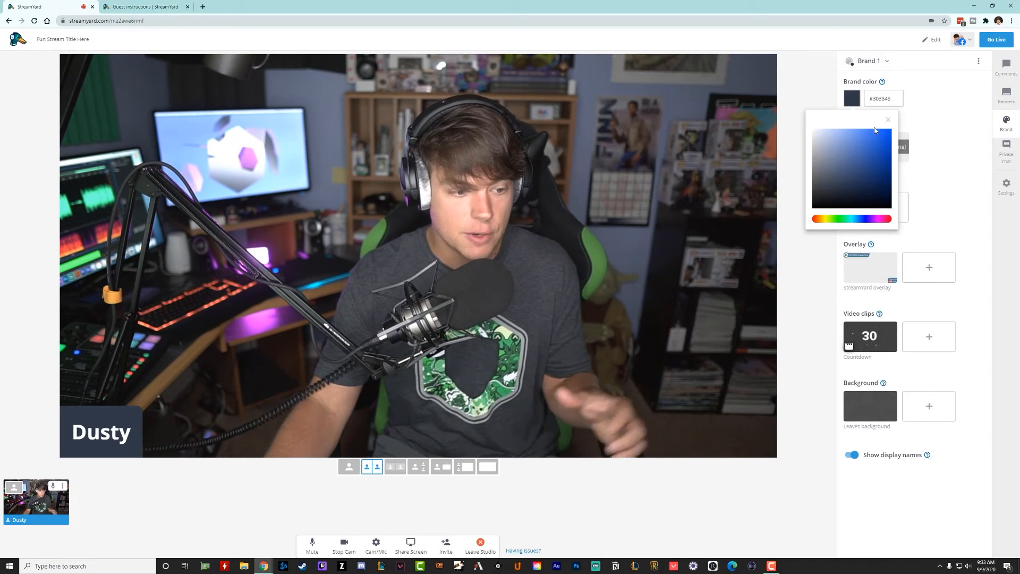
pyautogui.click(852, 218)
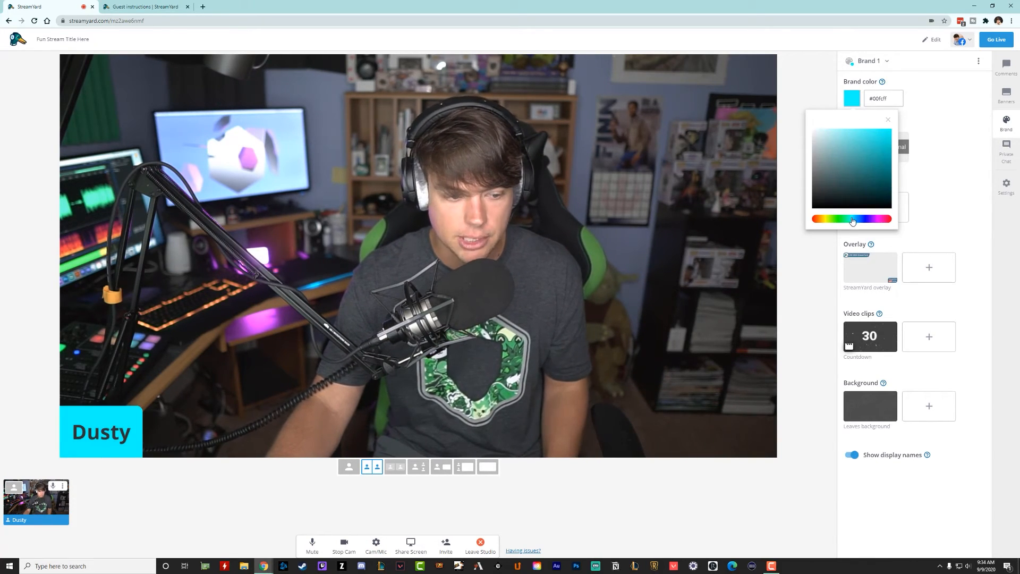
pyautogui.moveTo(861, 190); pyautogui.dragTo(887, 171)
pyautogui.click(887, 120)
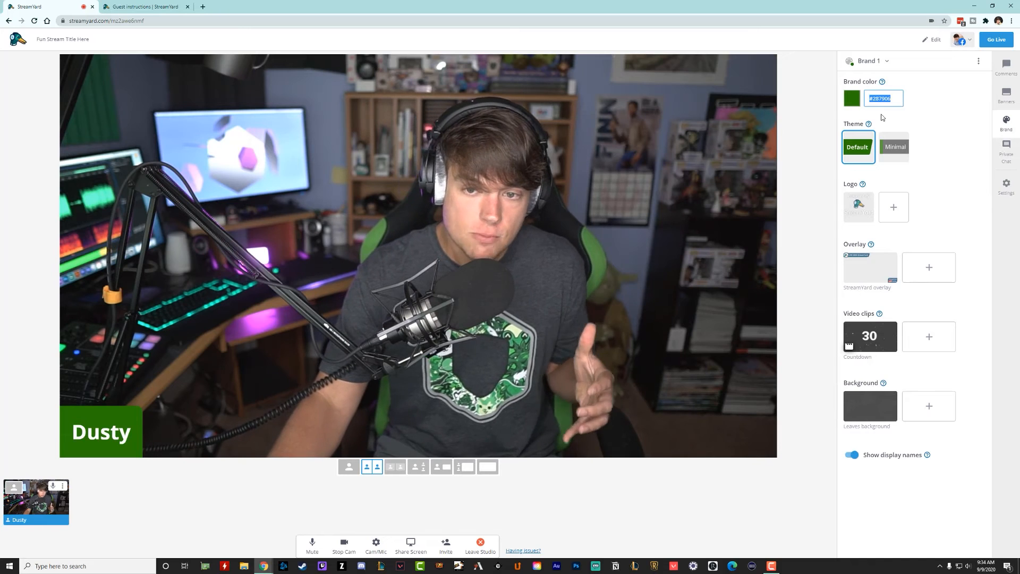
pyautogui.click(852, 98)
pyautogui.click(864, 219)
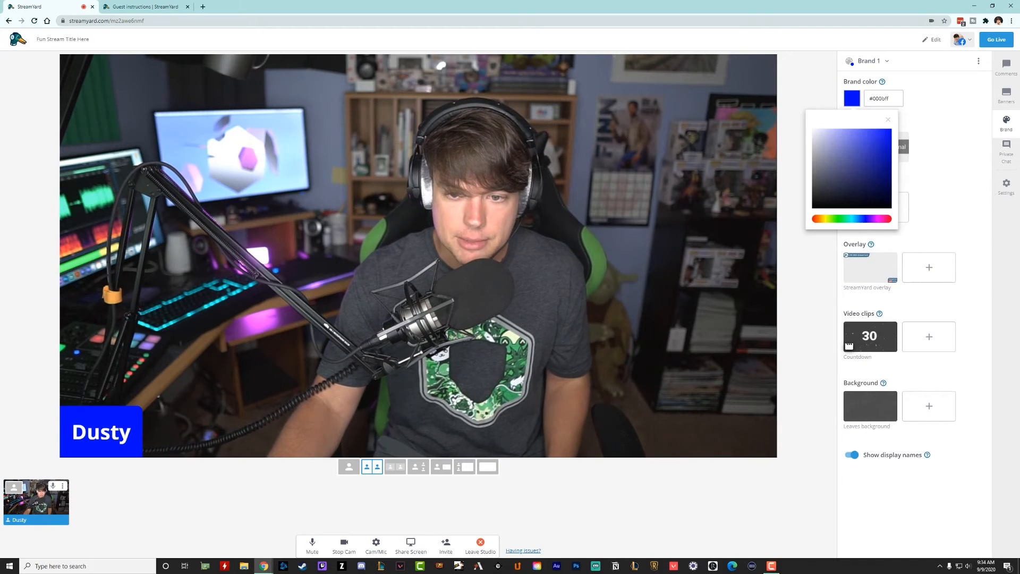
pyautogui.moveTo(888, 175); pyautogui.dragTo(878, 166)
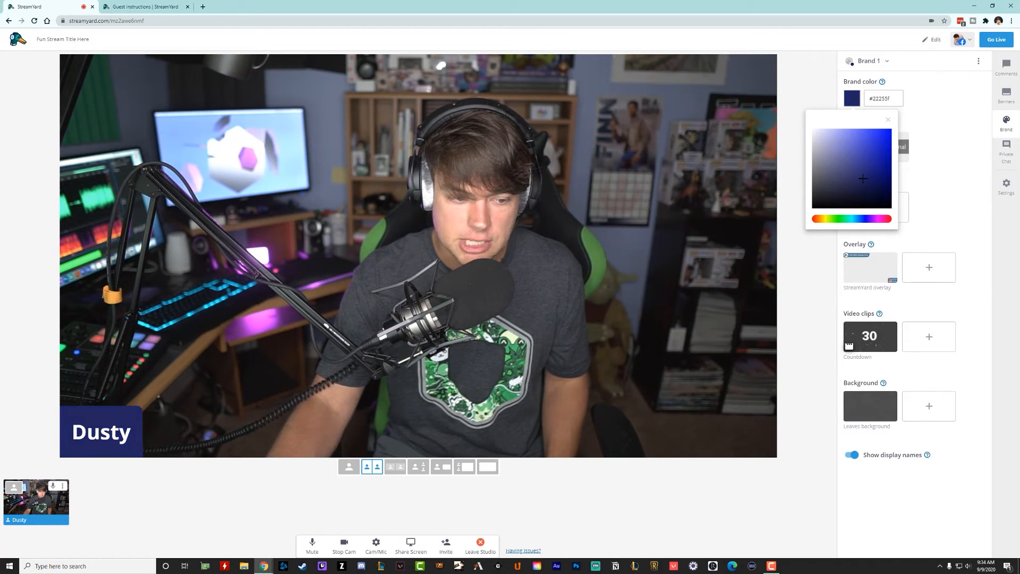
pyautogui.click(937, 142)
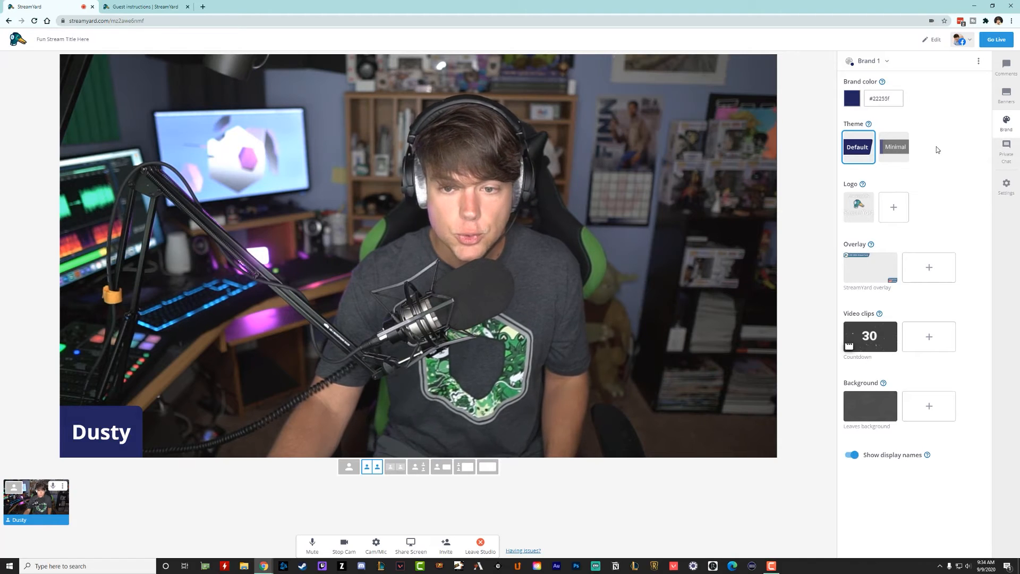
# - Preview the Minimal theme and switch back to the Default theme
pyautogui.click(894, 152)
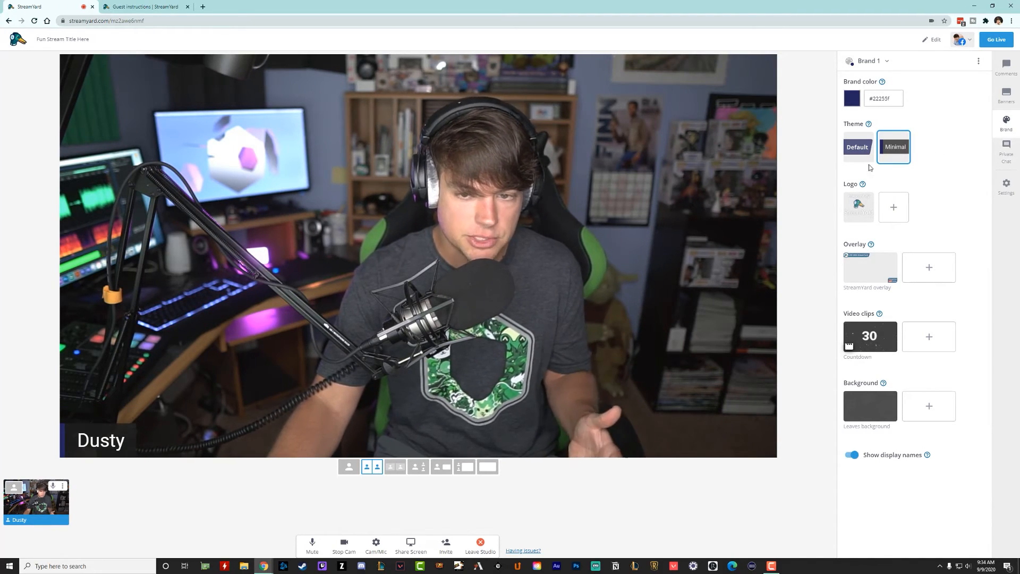
pyautogui.click(860, 148)
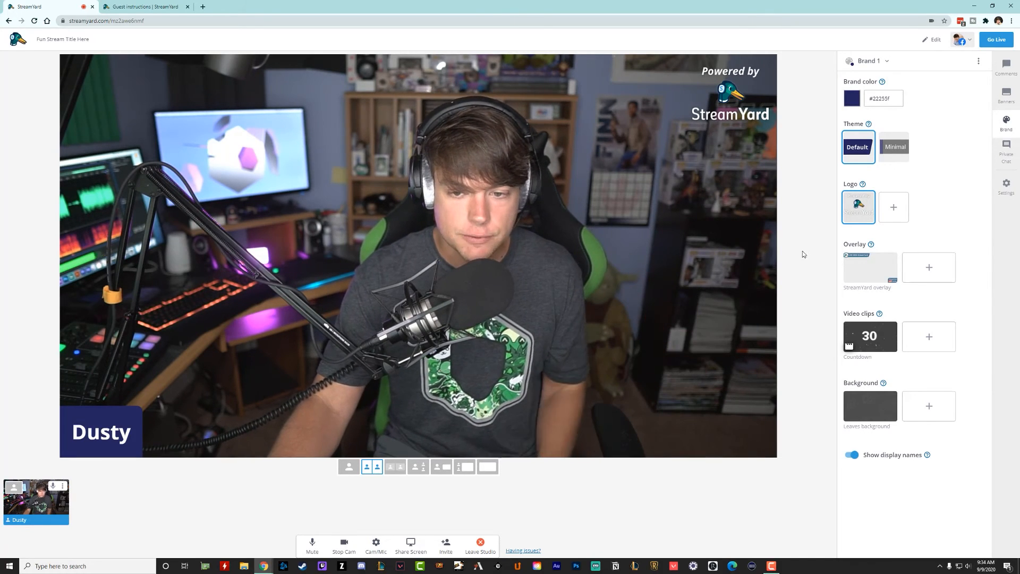
# - Upload the "Multiply Solid Logo Master" image from the Downloads folder as a new brand logo
pyautogui.click(896, 208)
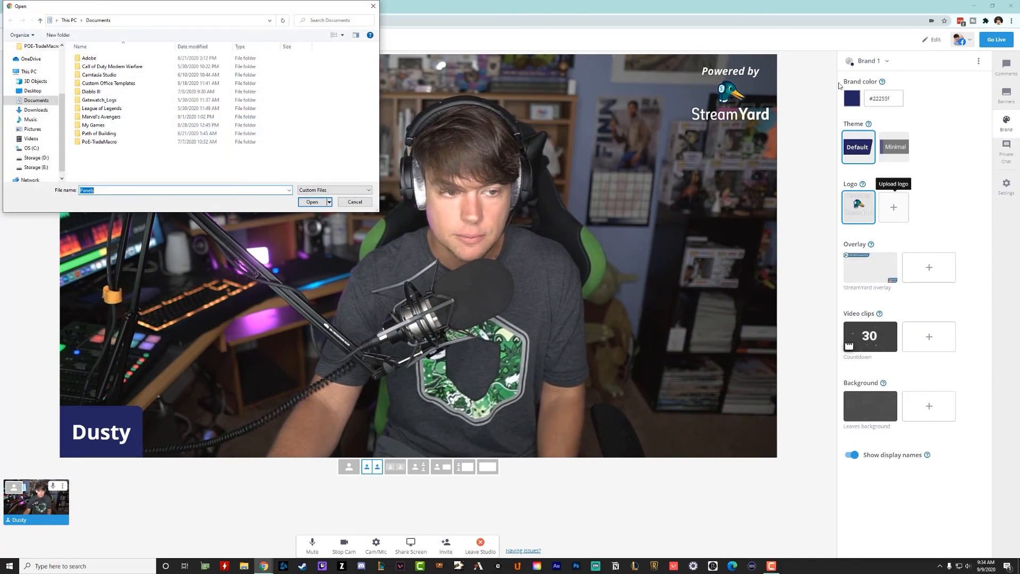
pyautogui.click(34, 91)
pyautogui.doubleClick(90, 59)
pyautogui.click(36, 110)
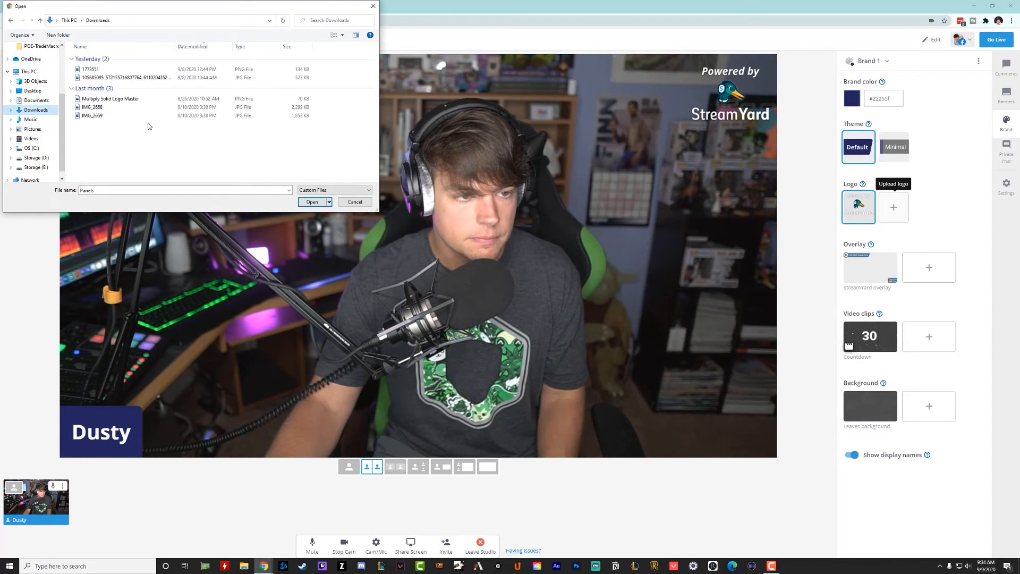
pyautogui.doubleClick(111, 99)
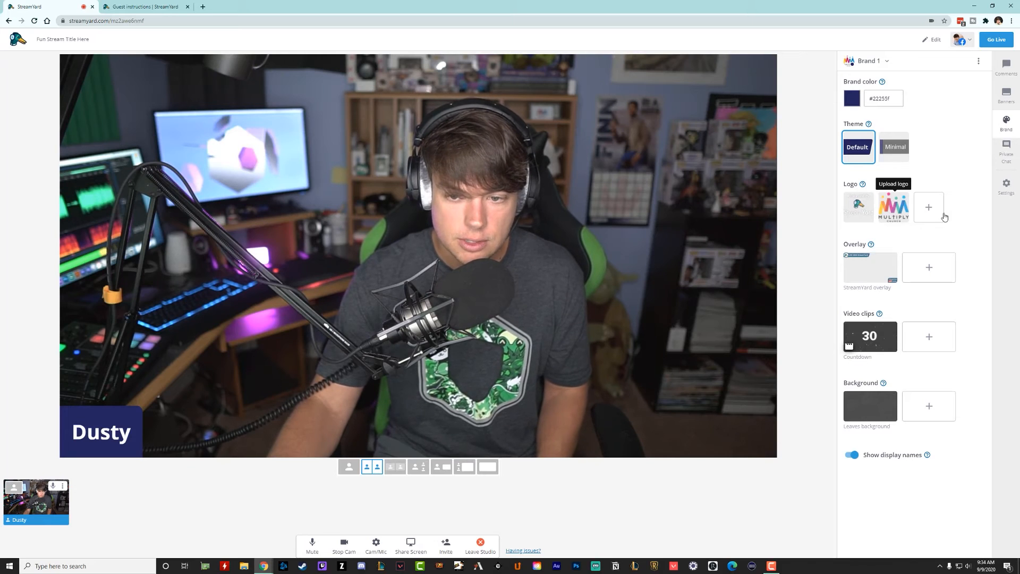
# - Toggle the uploaded Multiply logo on and off over the stream, leaving it hidden
pyautogui.click(896, 213)
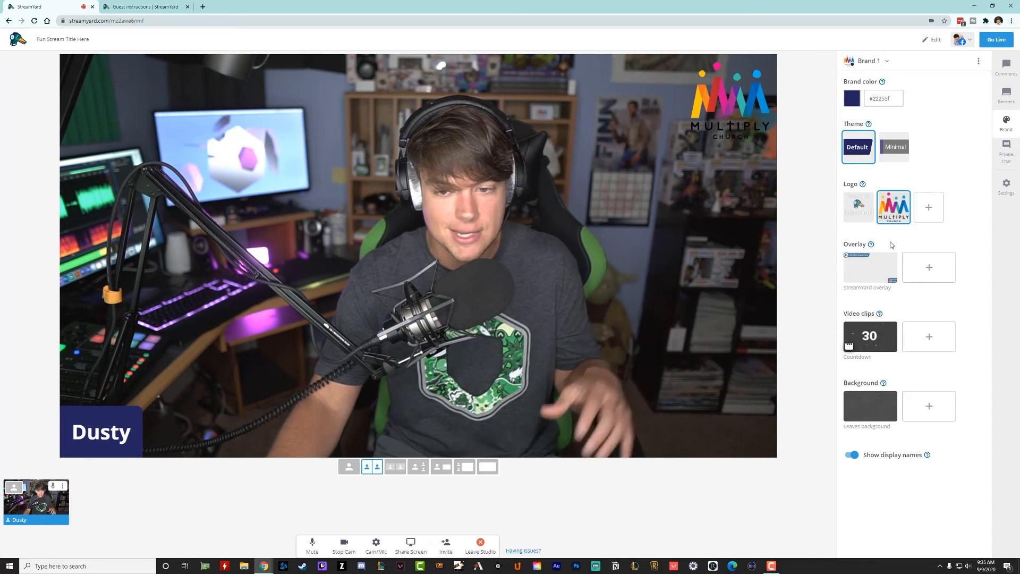
pyautogui.click(893, 208)
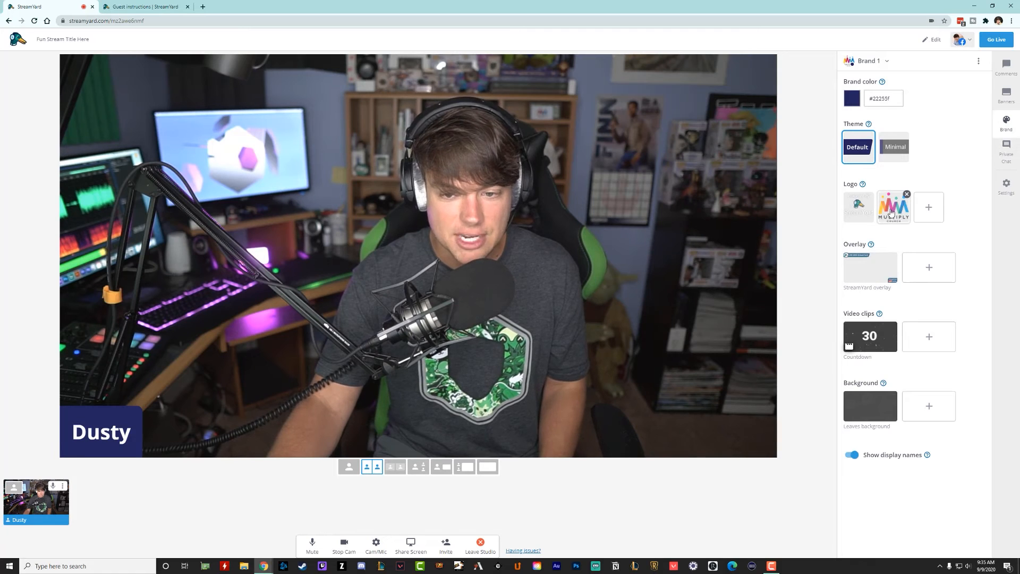
pyautogui.click(892, 211)
pyautogui.click(894, 220)
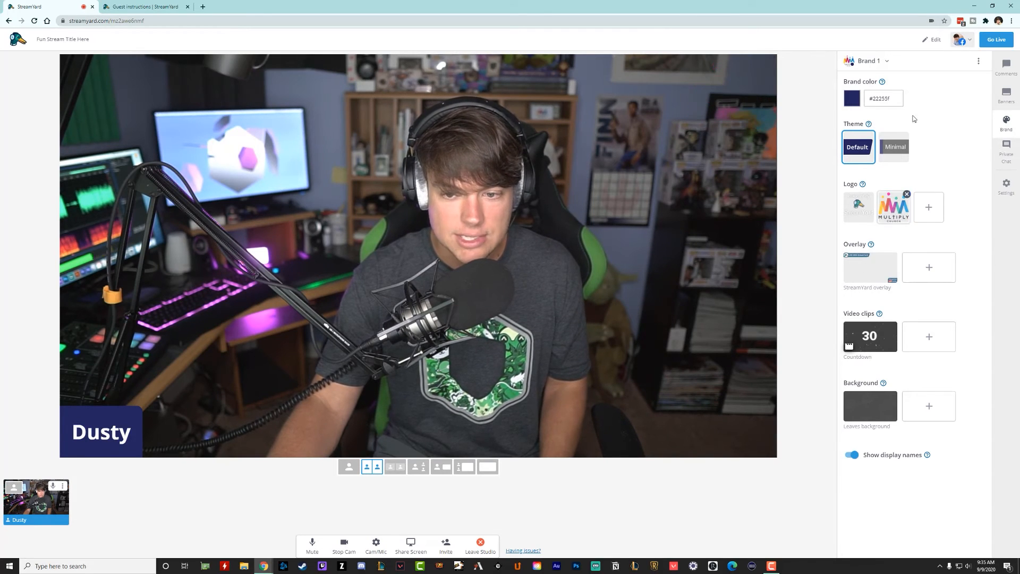
# - Show the sample StreamYard overlay on the stream and remove it again
pyautogui.click(863, 263)
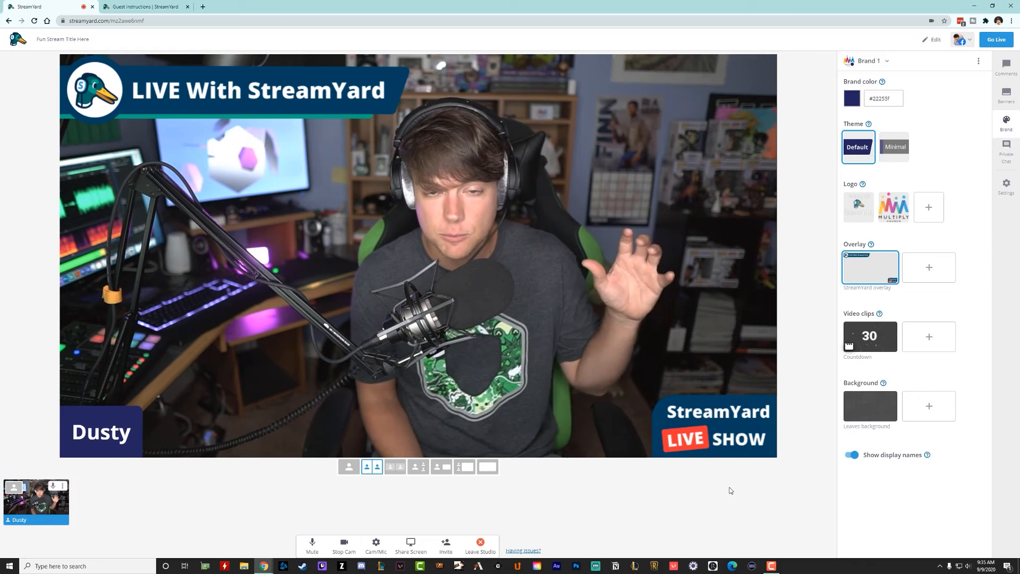
pyautogui.click(870, 266)
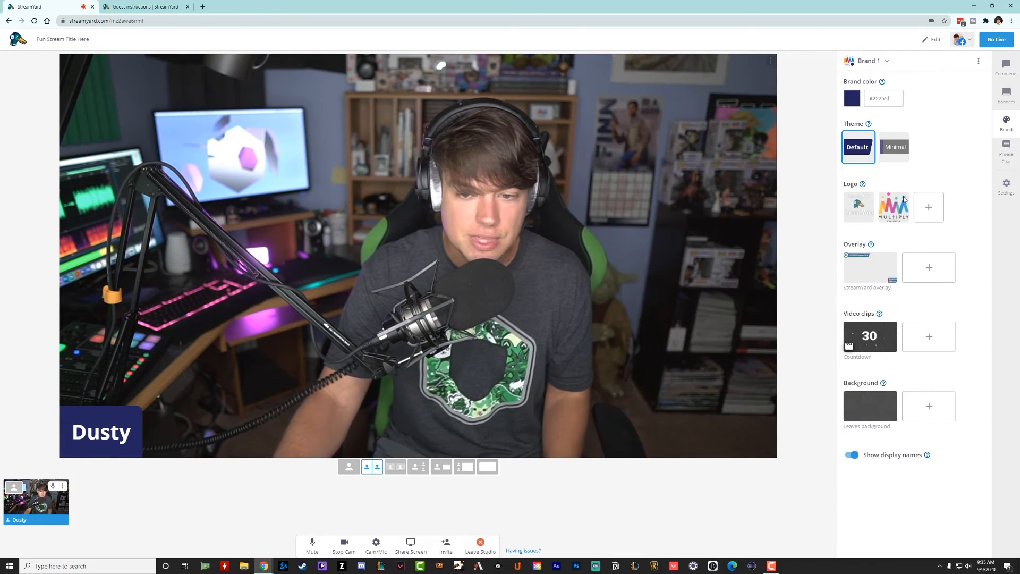
# - Look at the file pickers for uploading a custom overlay and a video clip, cancelling both without choosing a file
pyautogui.click(929, 267)
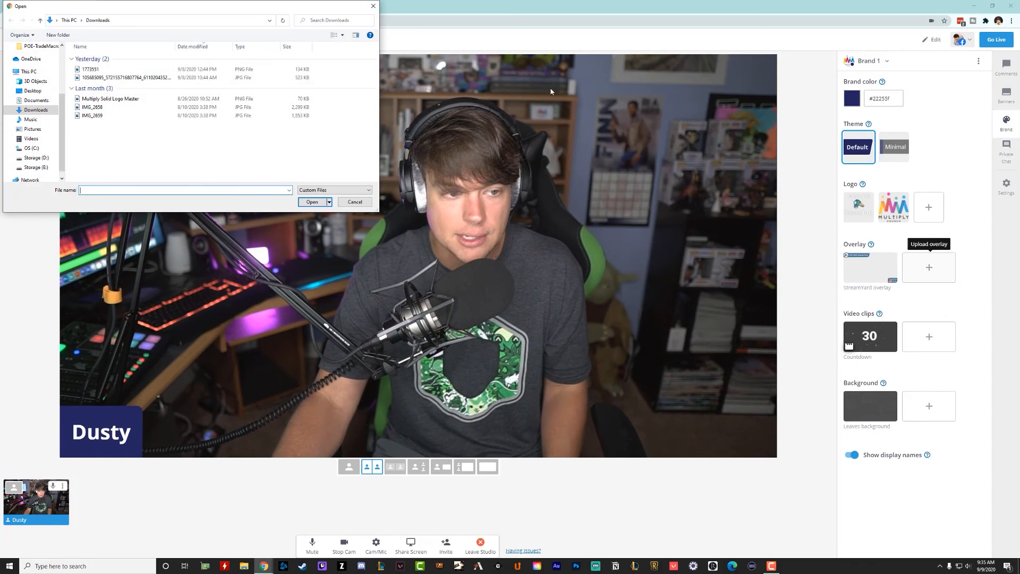
pyautogui.click(353, 203)
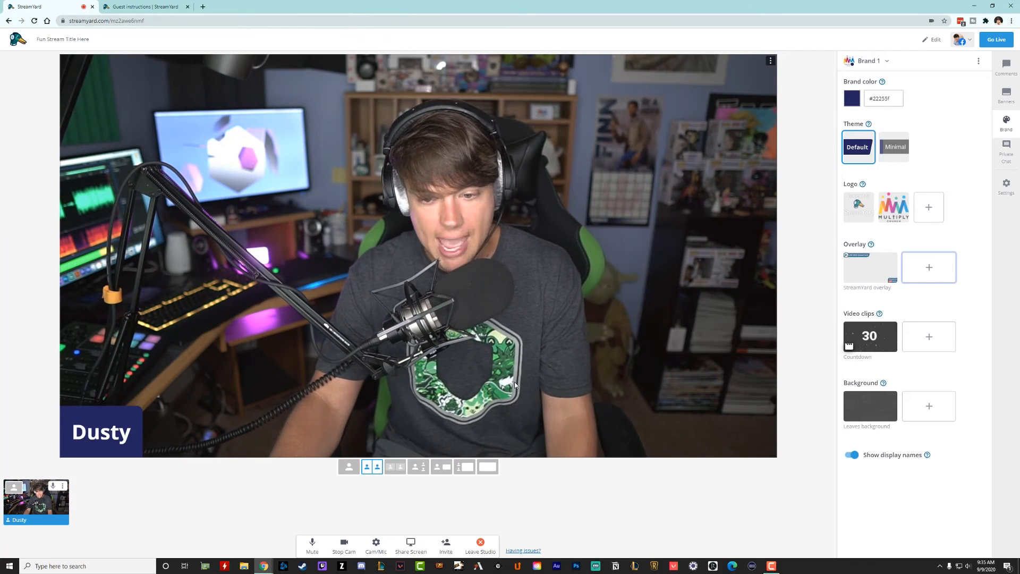
pyautogui.click(934, 342)
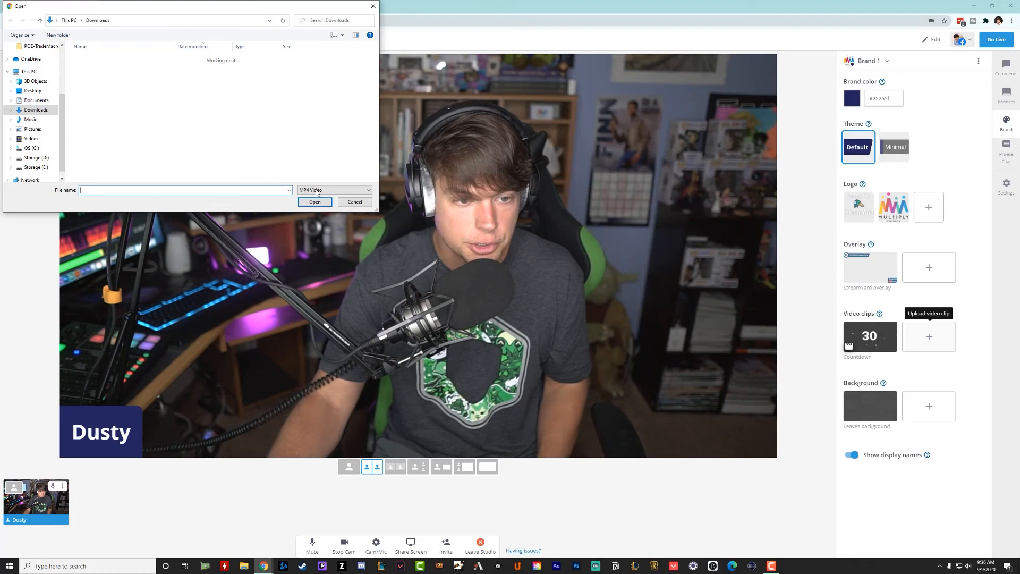
pyautogui.click(354, 202)
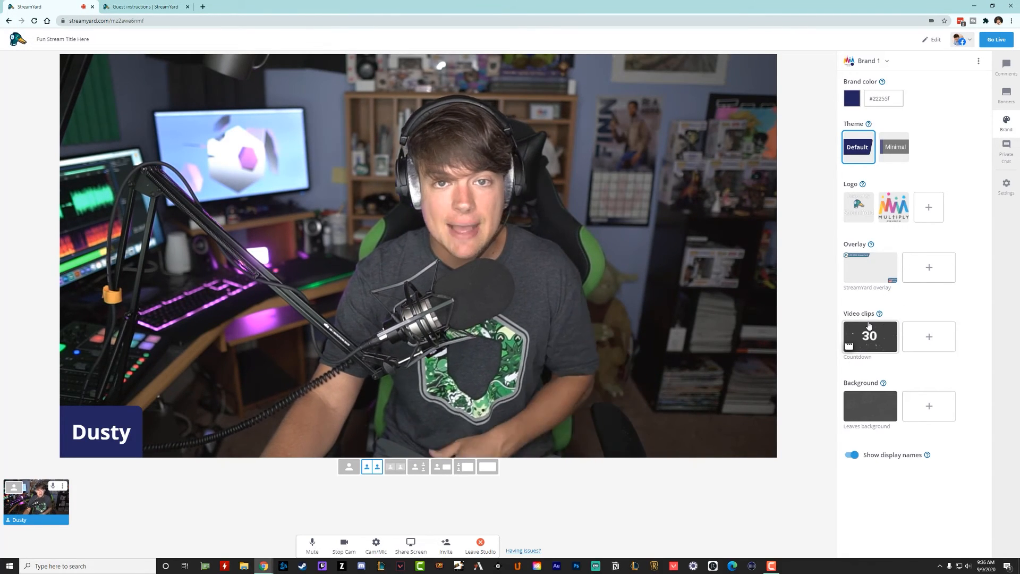
# - Play the Countdown video clip on the stream and stop it before it ends
pyautogui.click(871, 338)
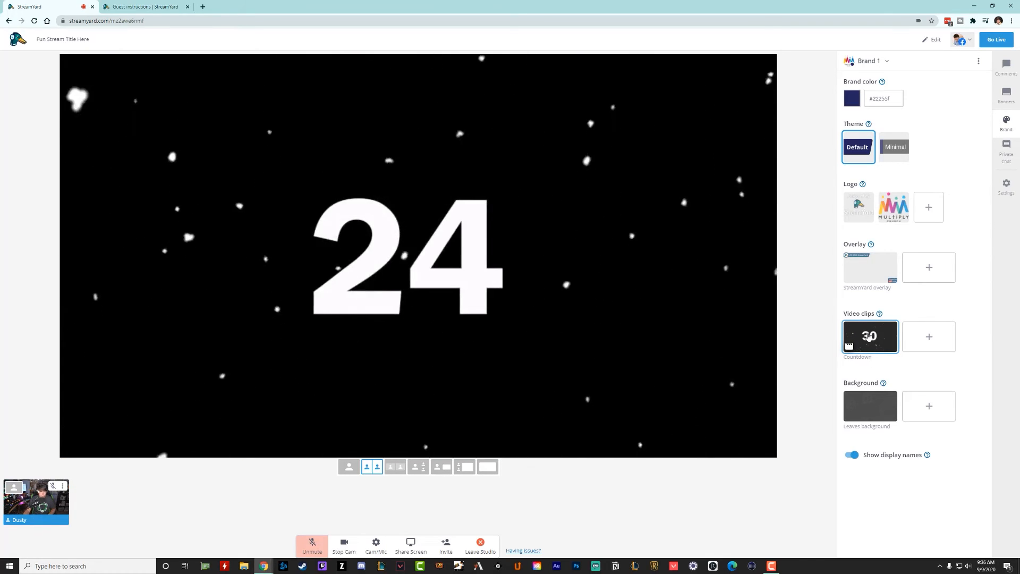
pyautogui.click(866, 342)
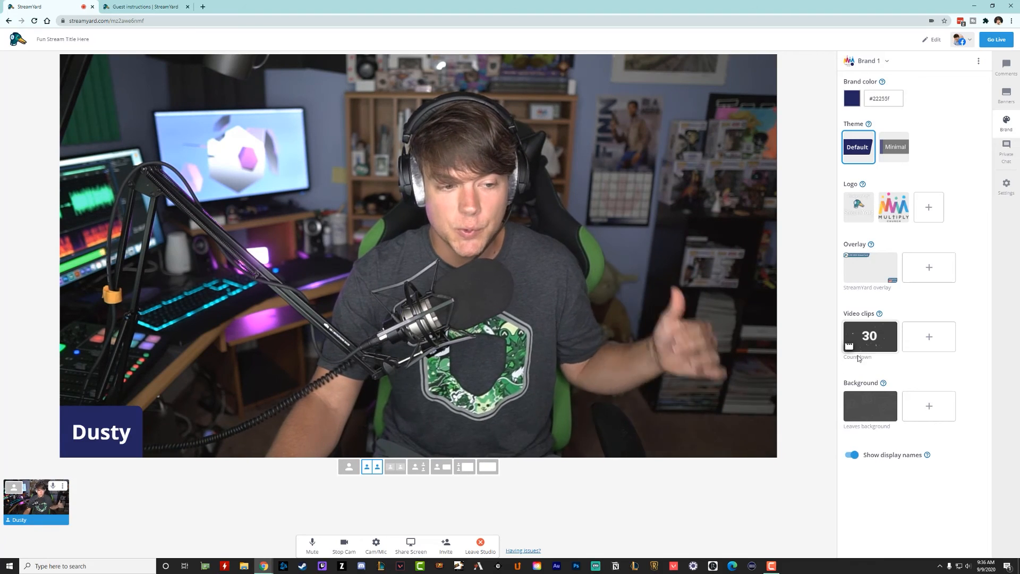
# - Apply the Leaves background and share Screen 2 on the stream, arranged as a large screen with a small camera beside it
pyautogui.click(888, 394)
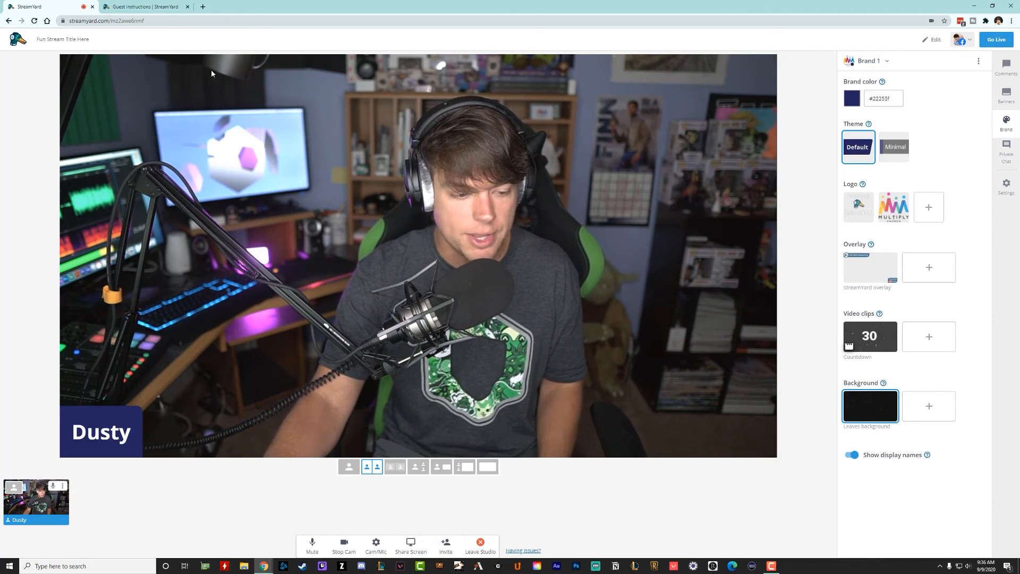
pyautogui.click(441, 467)
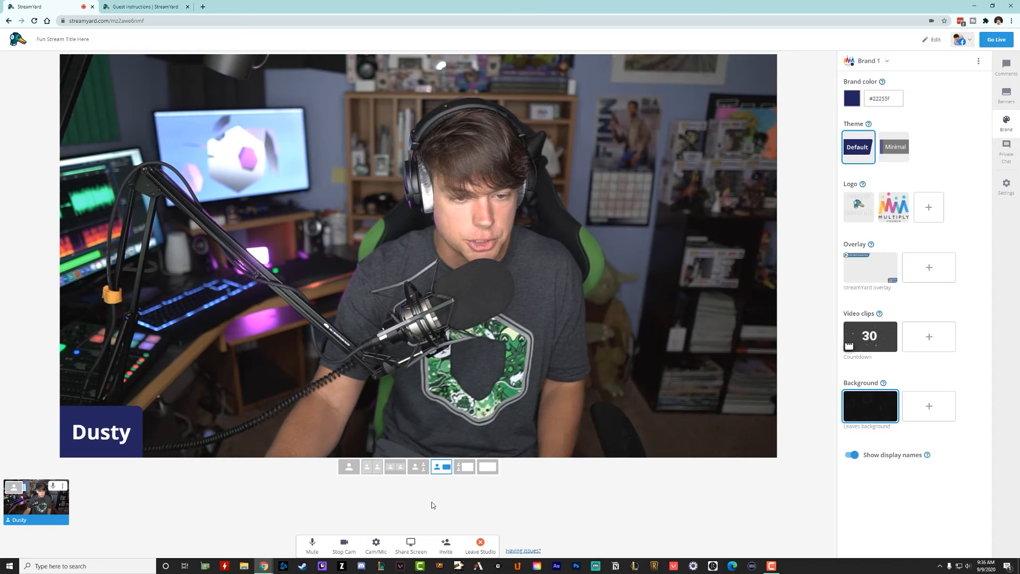
pyautogui.click(410, 544)
pyautogui.click(584, 114)
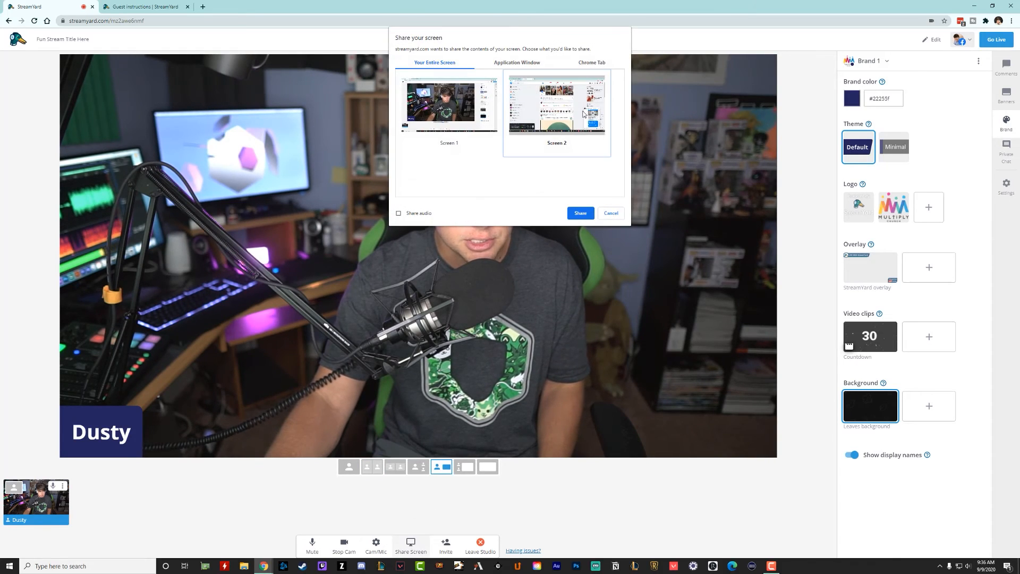
pyautogui.click(580, 213)
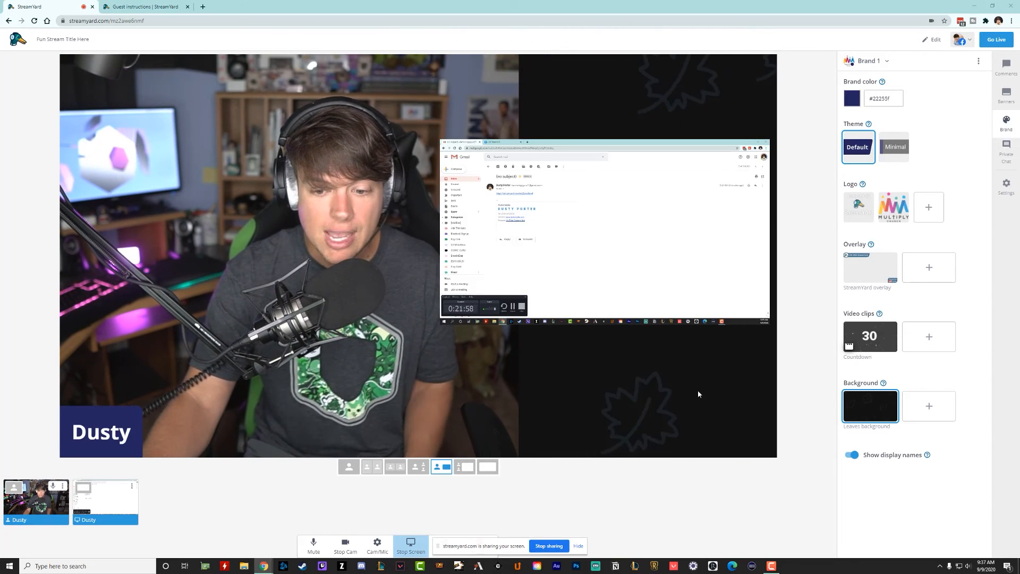
pyautogui.click(466, 467)
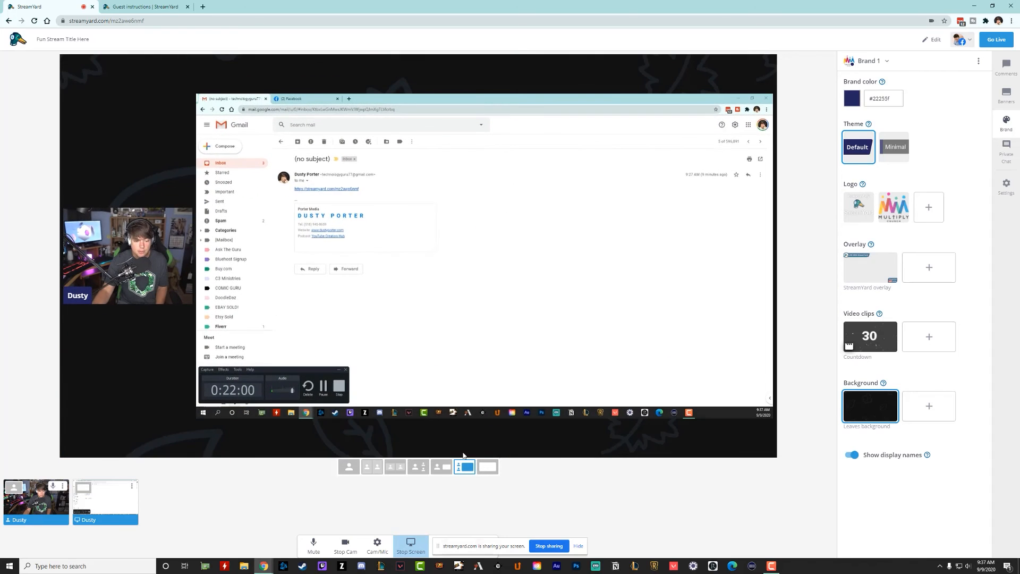
# - Upload the Screen_Background2 image from the Desktop folder as a new background and apply it to the stream
pyautogui.click(927, 405)
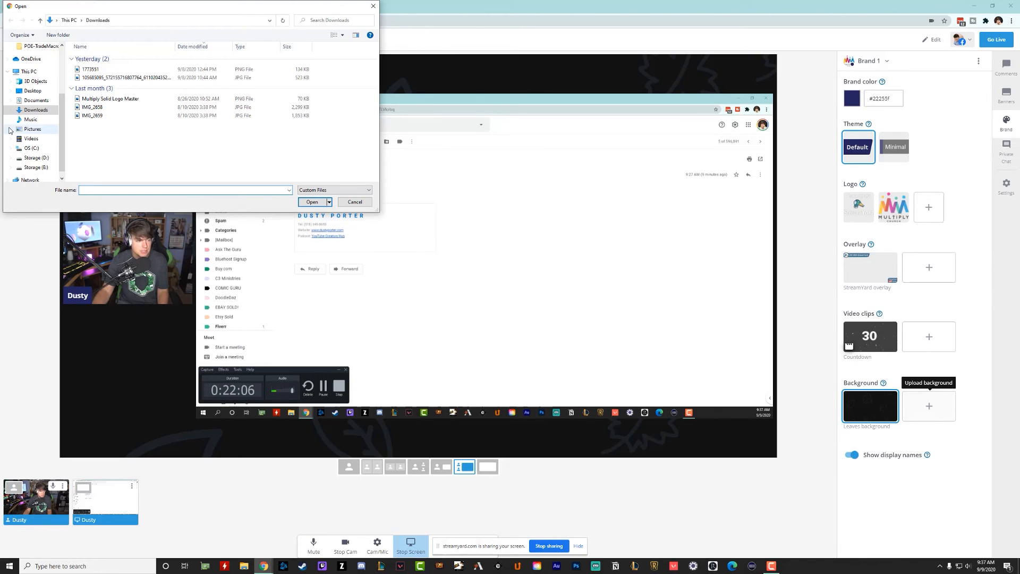
pyautogui.click(33, 92)
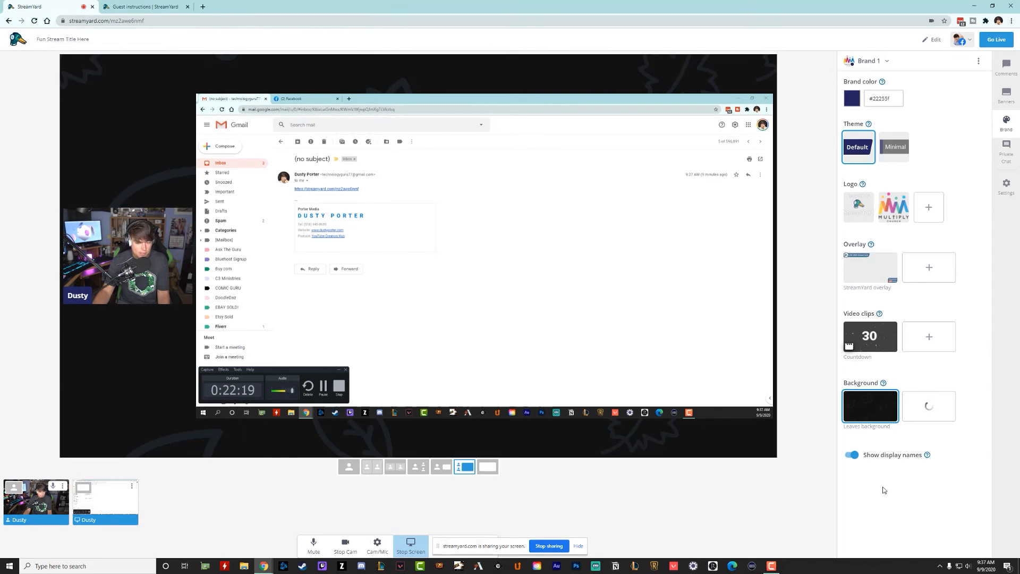
pyautogui.click(883, 422)
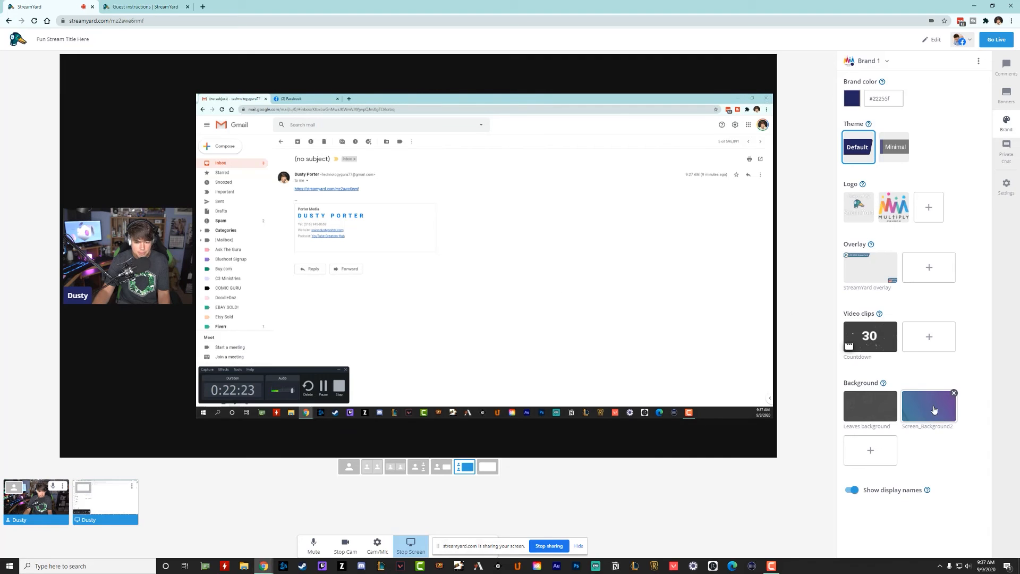
pyautogui.click(933, 409)
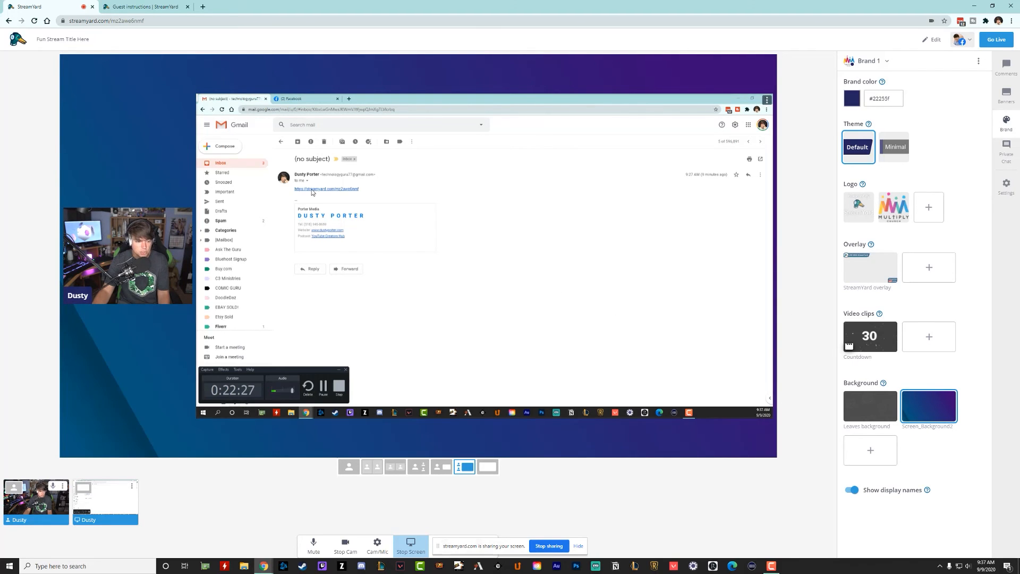
# - Preview the layout showing only the shared screen, and switch to the layout with a large camera beside the screen
pyautogui.click(482, 472)
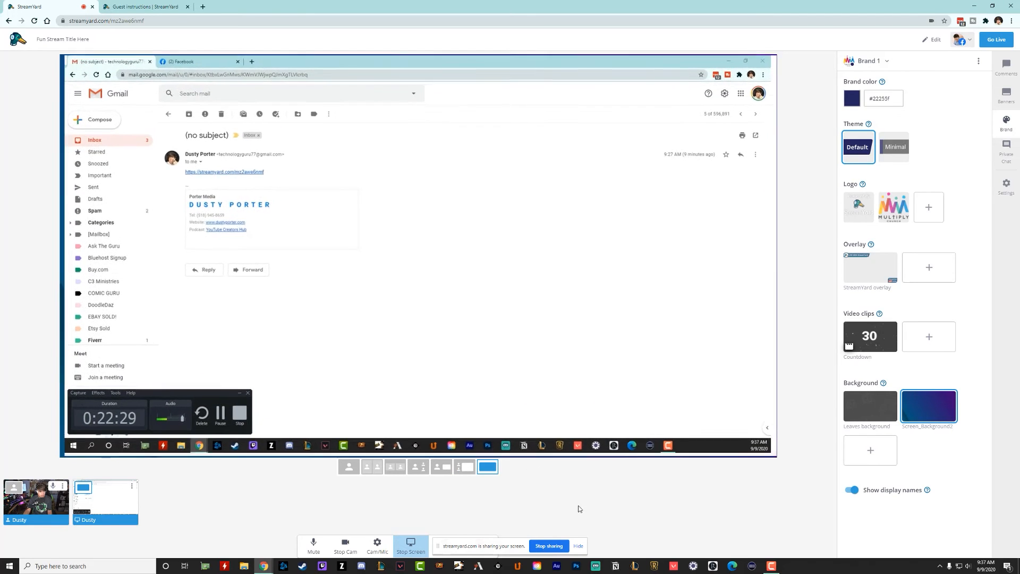
pyautogui.click(440, 469)
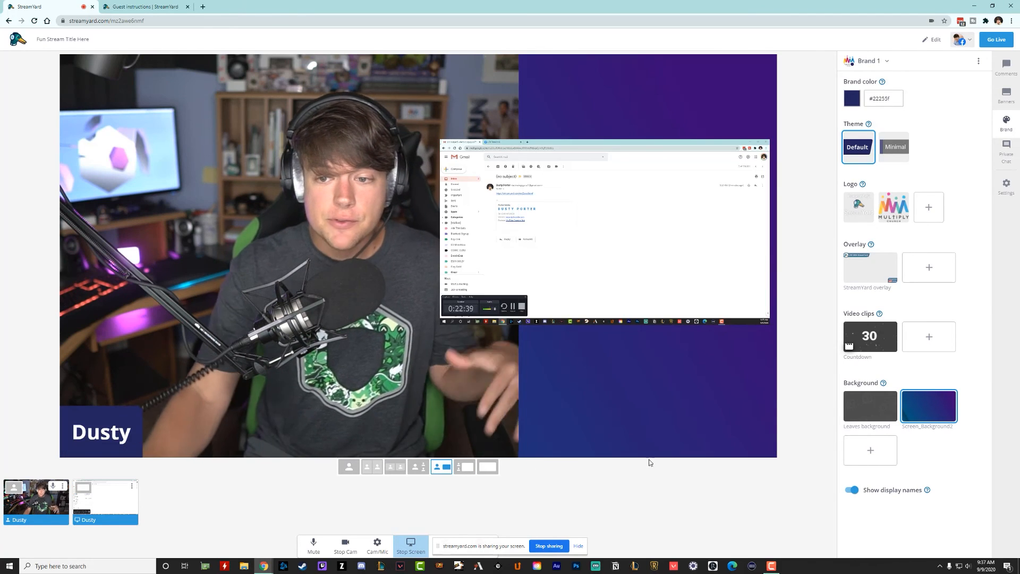
# - Open the private guest chat, switch the stream to the solo camera layout and stop sharing the screen
pyautogui.click(1010, 162)
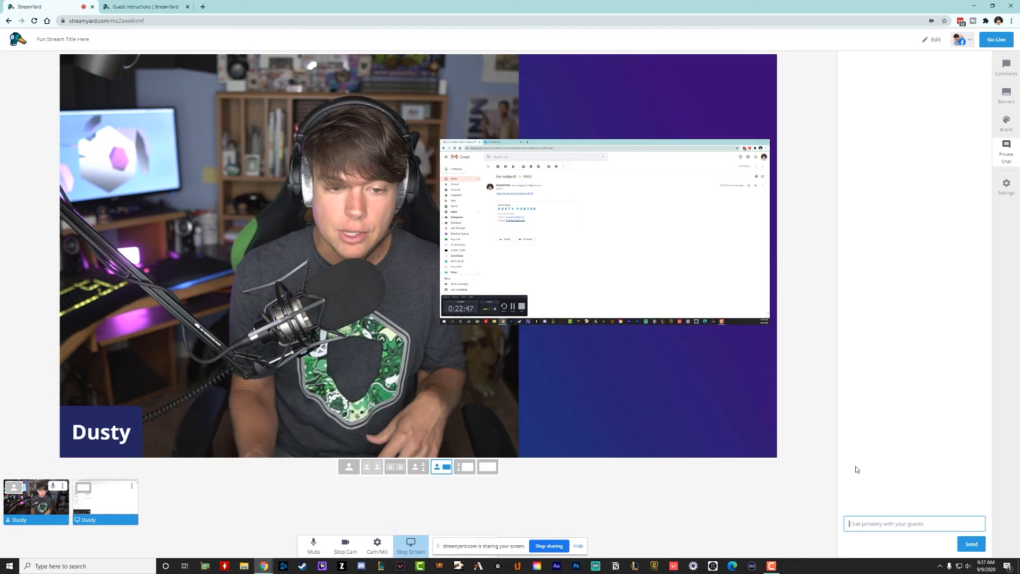
pyautogui.click(349, 467)
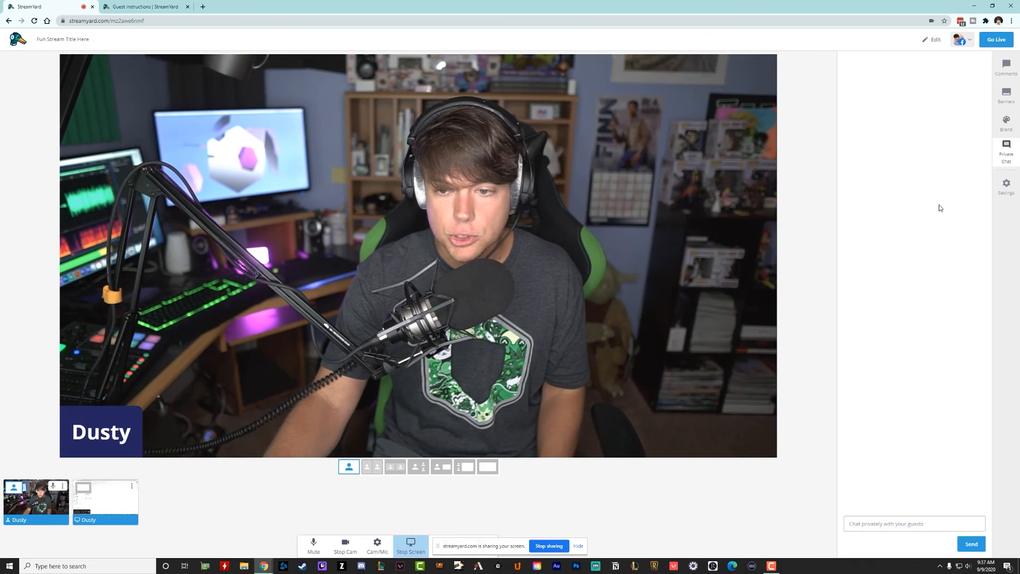
pyautogui.click(882, 523)
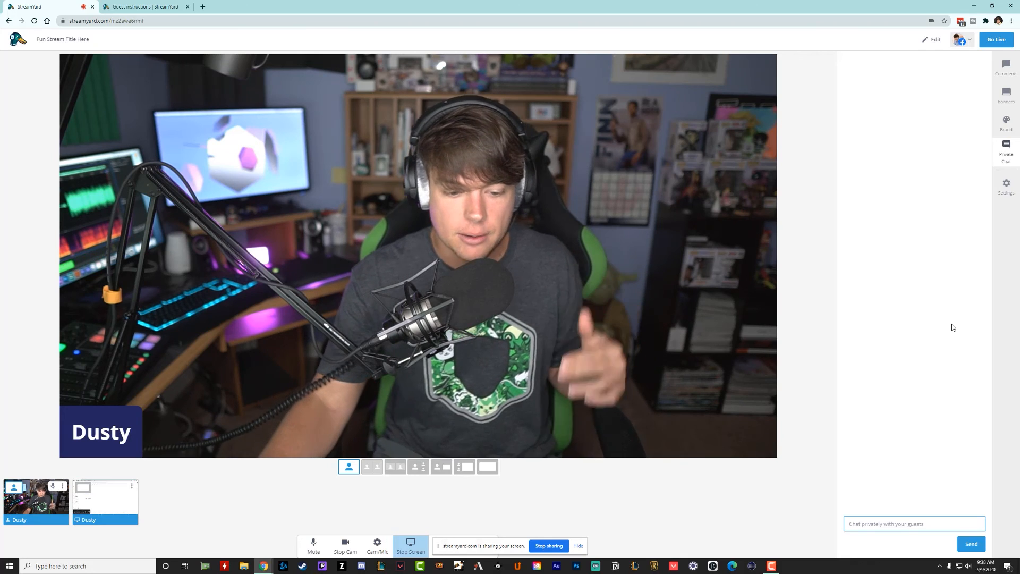
pyautogui.click(417, 546)
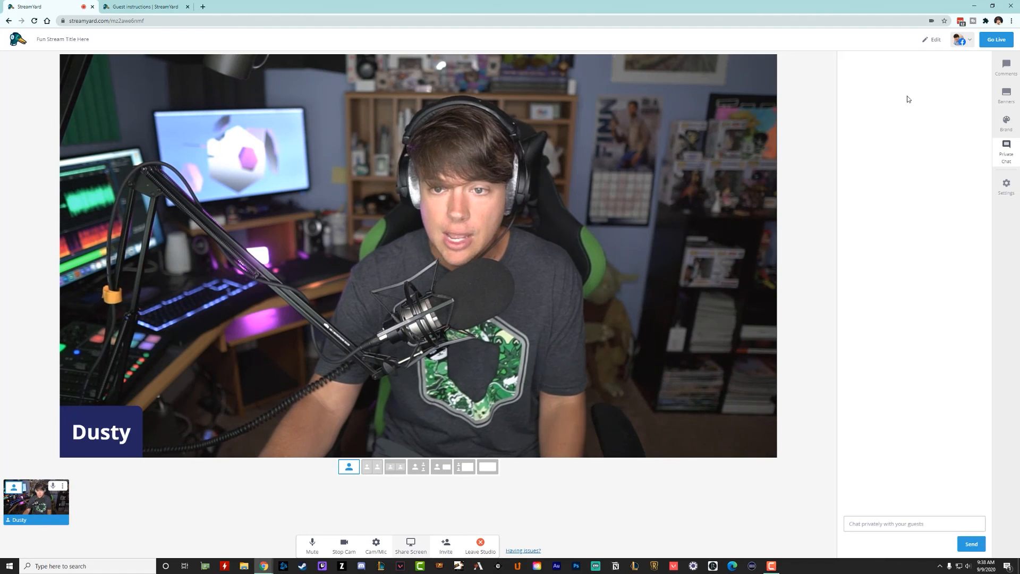
# - Review the broadcast's destinations, title and description, and close them without changes
pyautogui.click(933, 40)
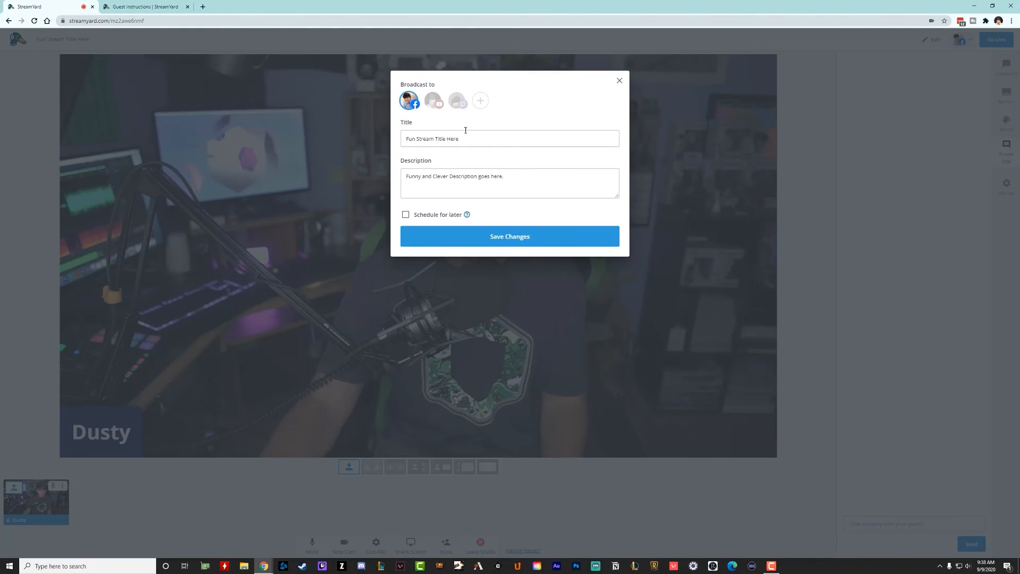
pyautogui.click(621, 81)
# - Examine the studio's General, Green Screen and Guests settings, including banned guests and guest authentication, and close the settings
pyautogui.click(1006, 183)
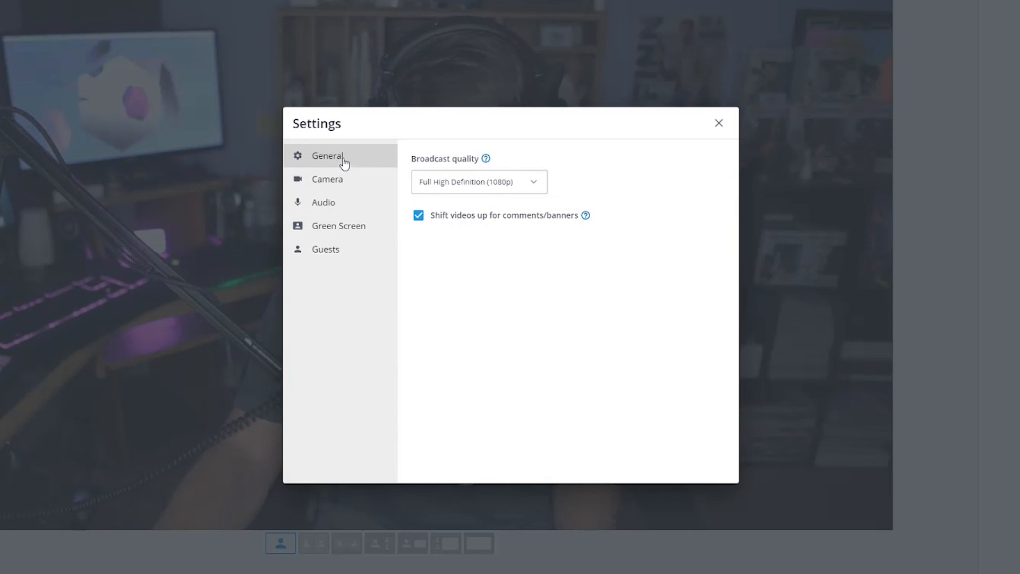
pyautogui.click(343, 228)
pyautogui.click(324, 254)
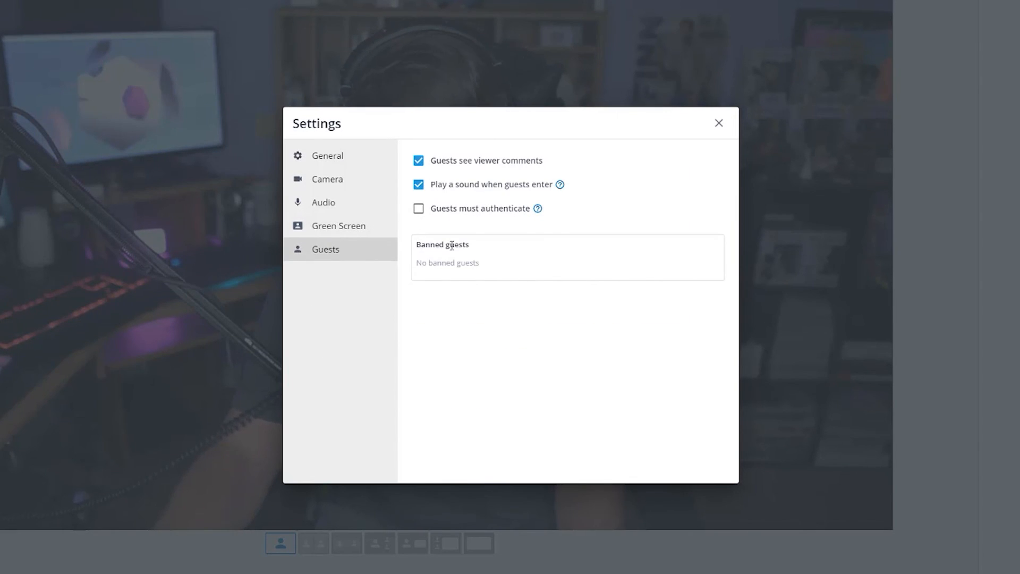
pyautogui.rightClick(452, 275)
pyautogui.click(418, 320)
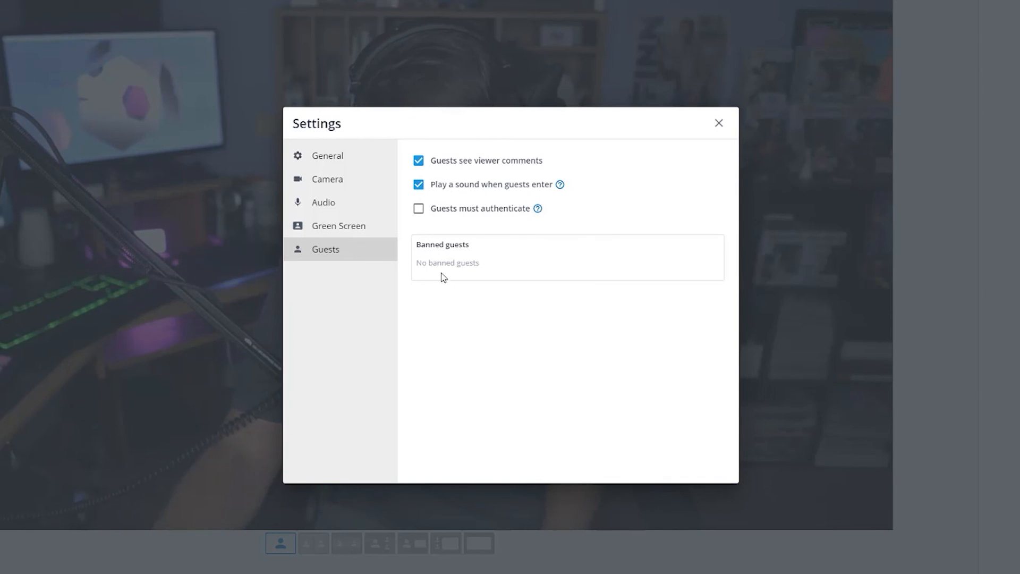
pyautogui.moveTo(537, 212)
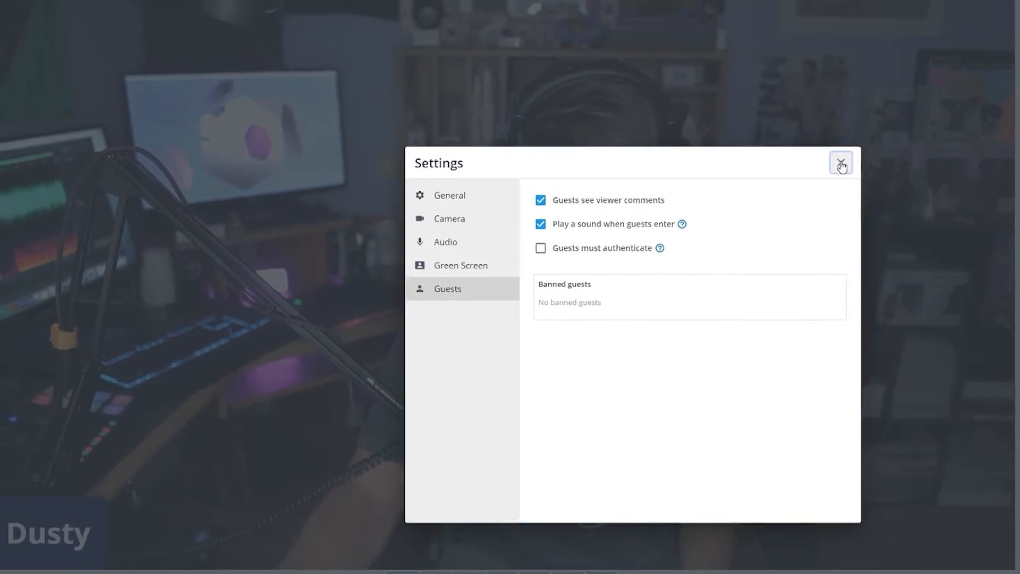
pyautogui.click(841, 164)
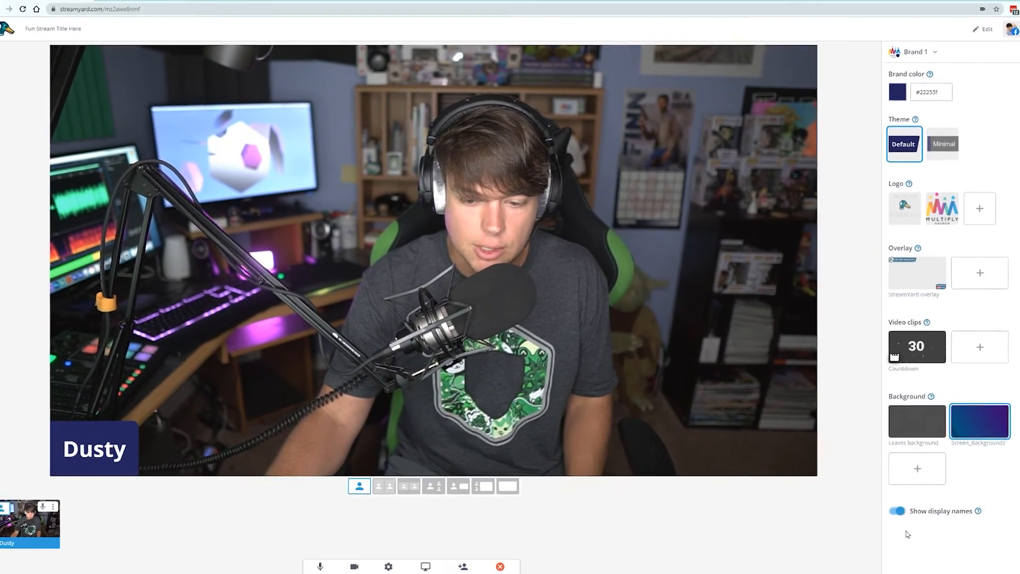
# - Hide the display names on the stream from the brand settings and show them again
pyautogui.click(897, 511)
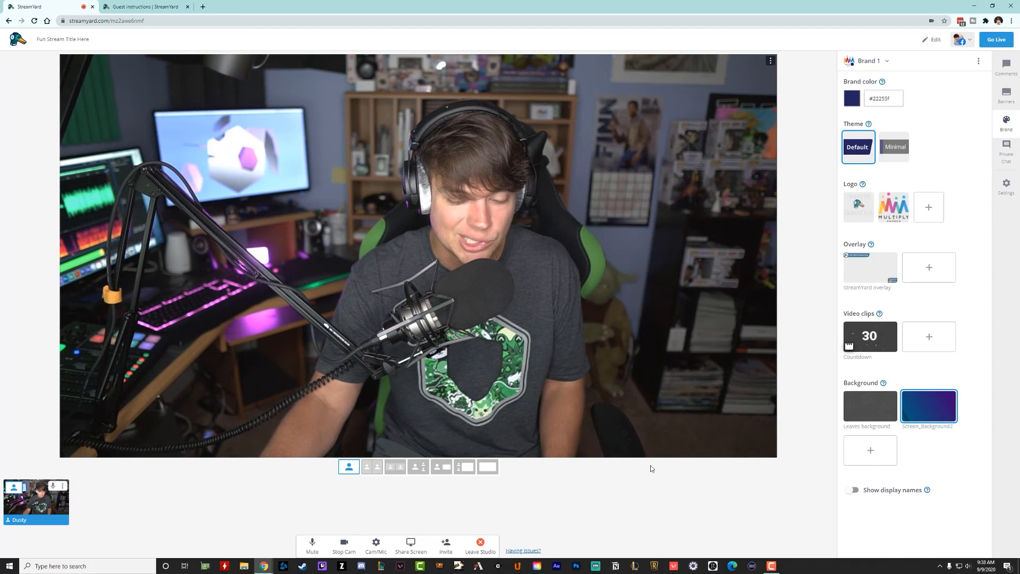
pyautogui.click(852, 489)
pyautogui.click(851, 489)
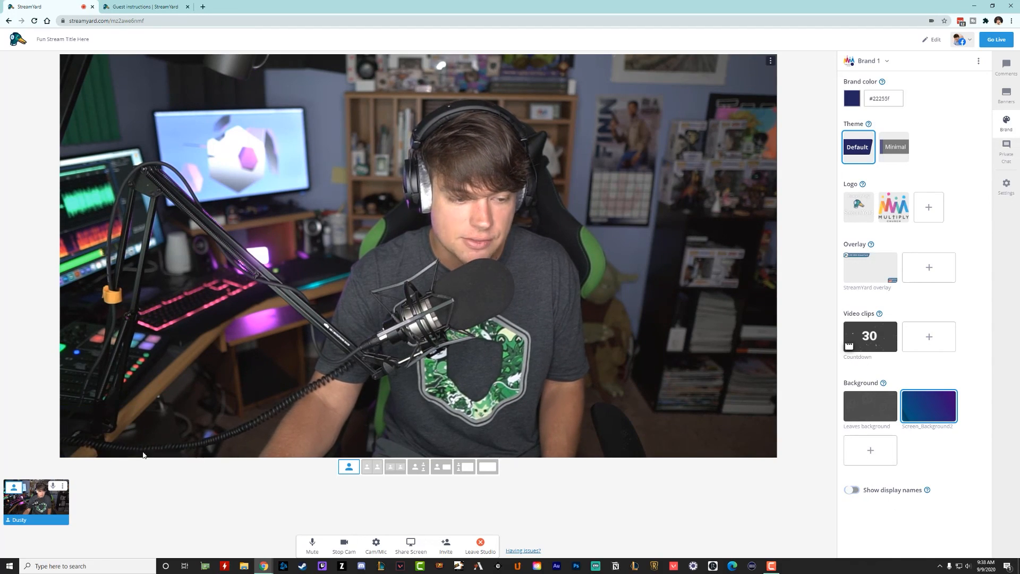
pyautogui.click(853, 489)
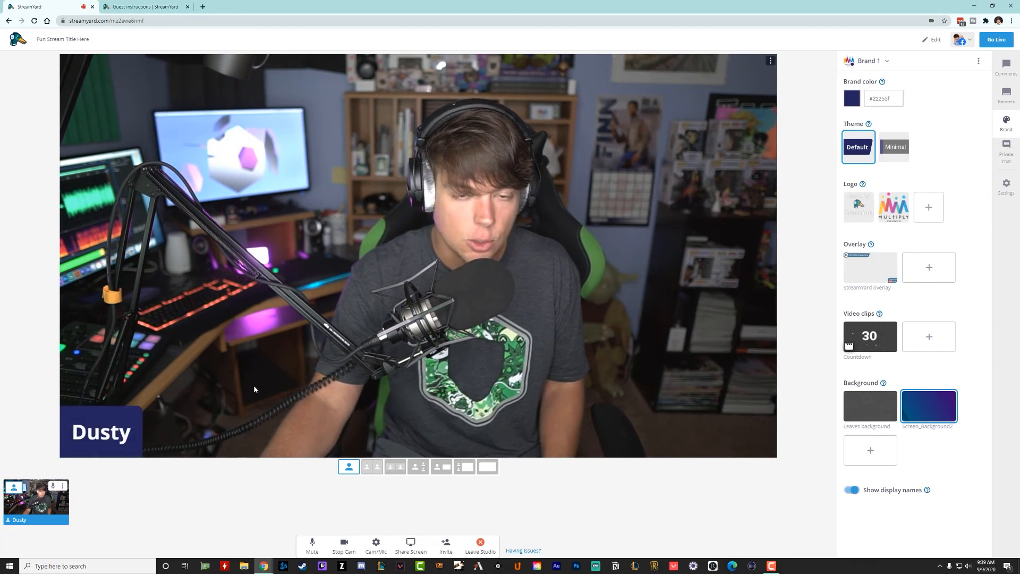